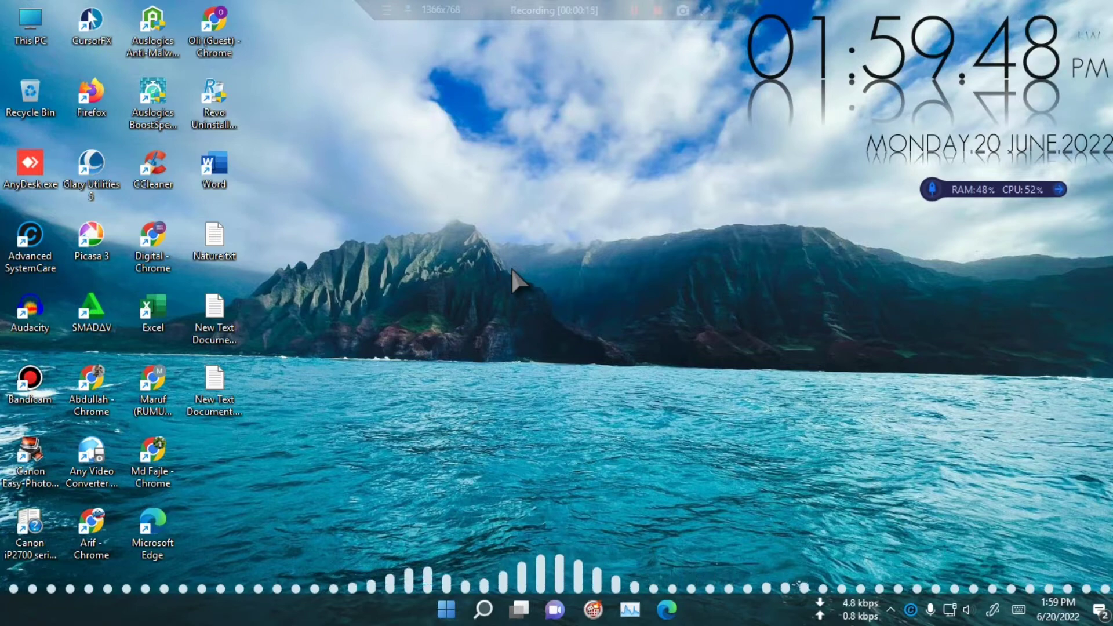
pyautogui.rightClick(531, 291)
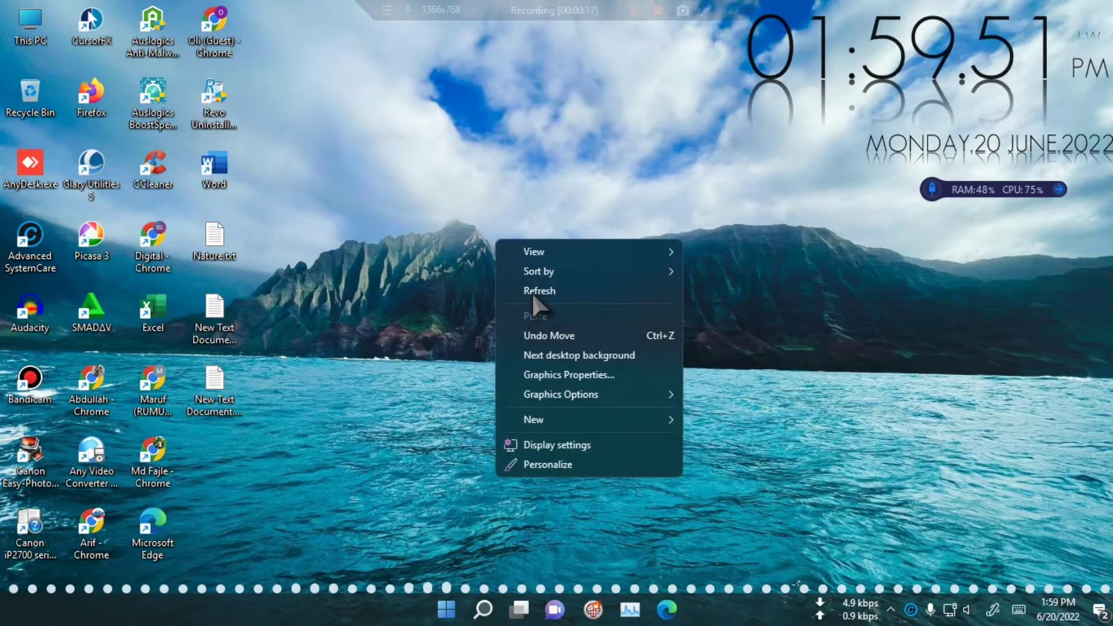
pyautogui.click(531, 291)
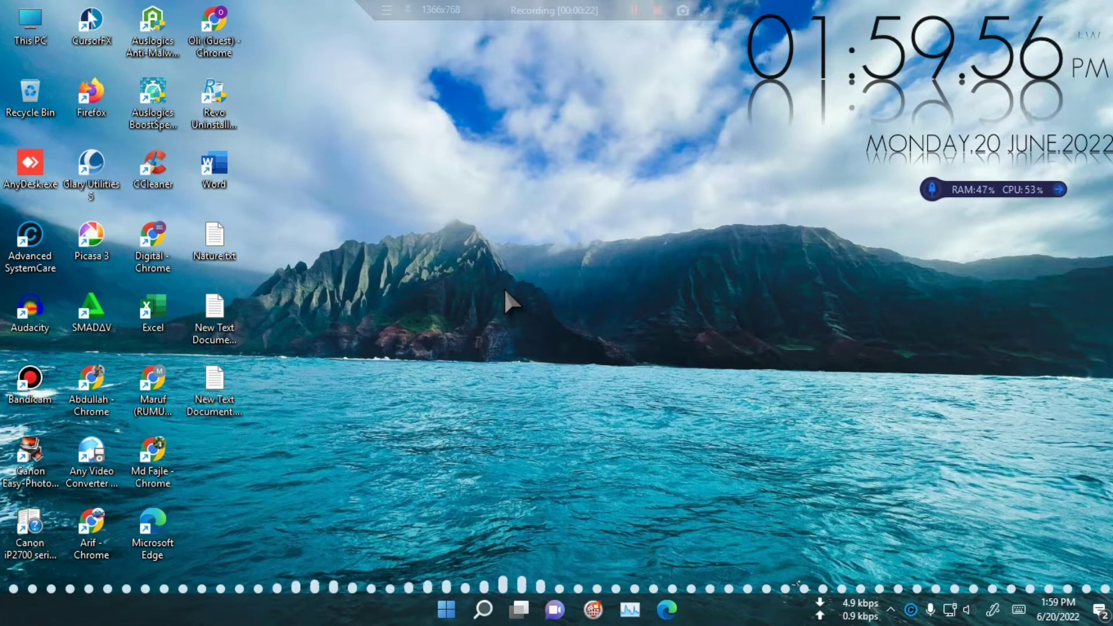
# Step: Launch Excel from the desktop shortcut and open a new blank workbook
pyautogui.doubleClick(153, 311)
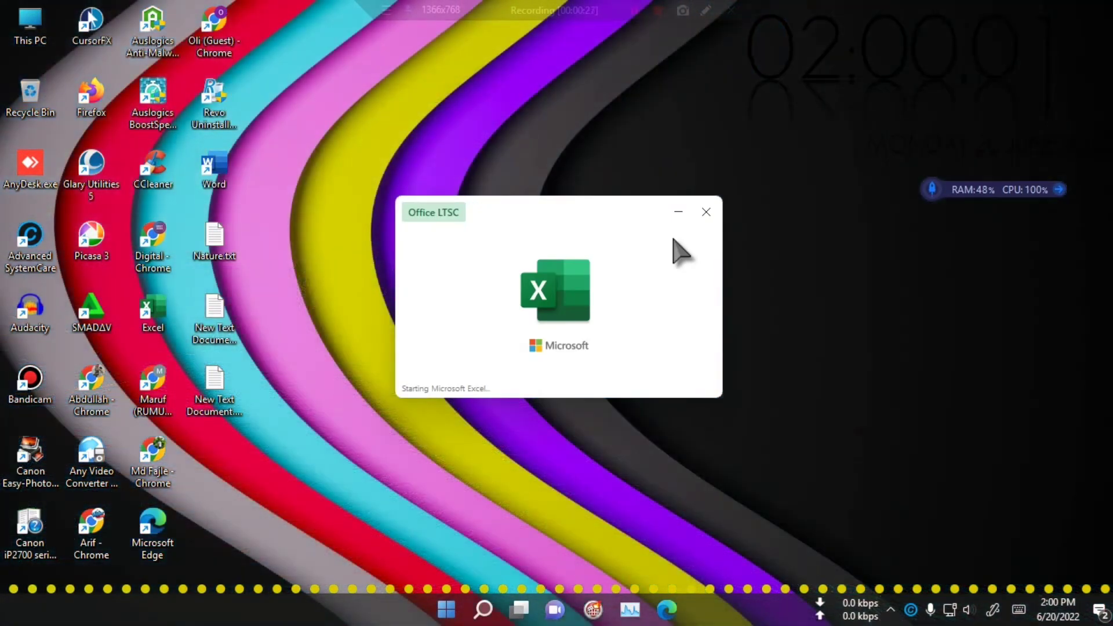
pyautogui.click(842, 79)
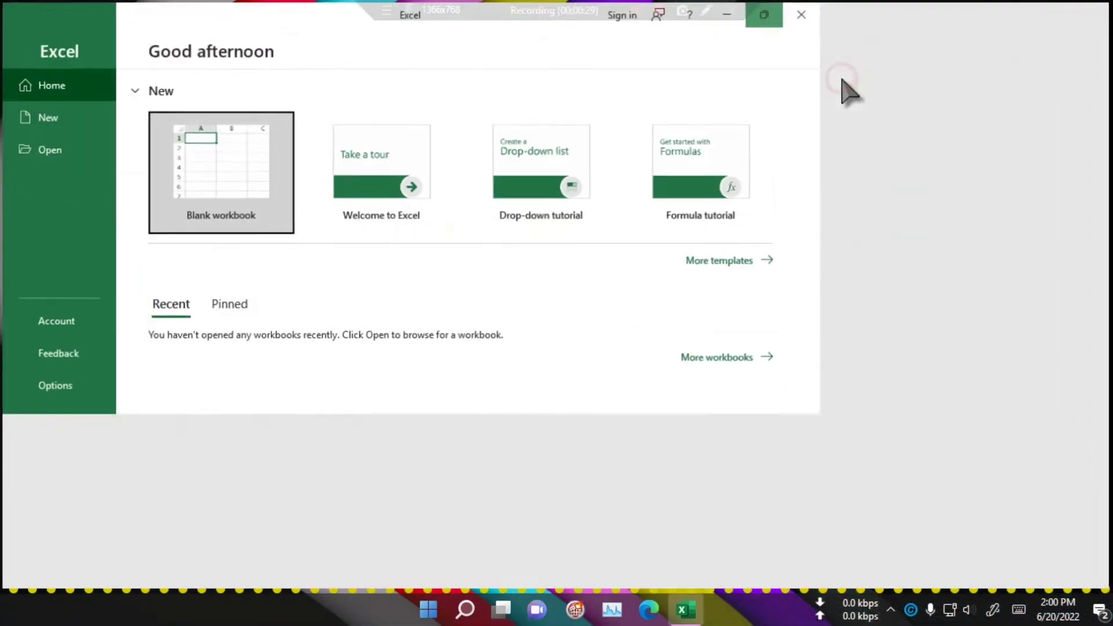
pyautogui.click(200, 174)
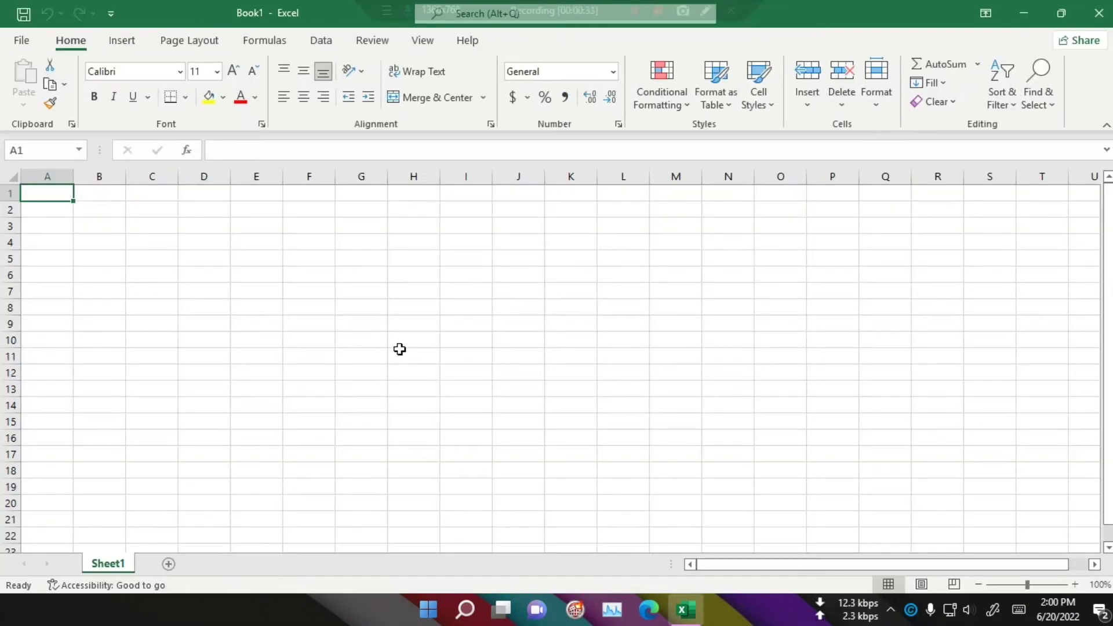
pyautogui.click(374, 337)
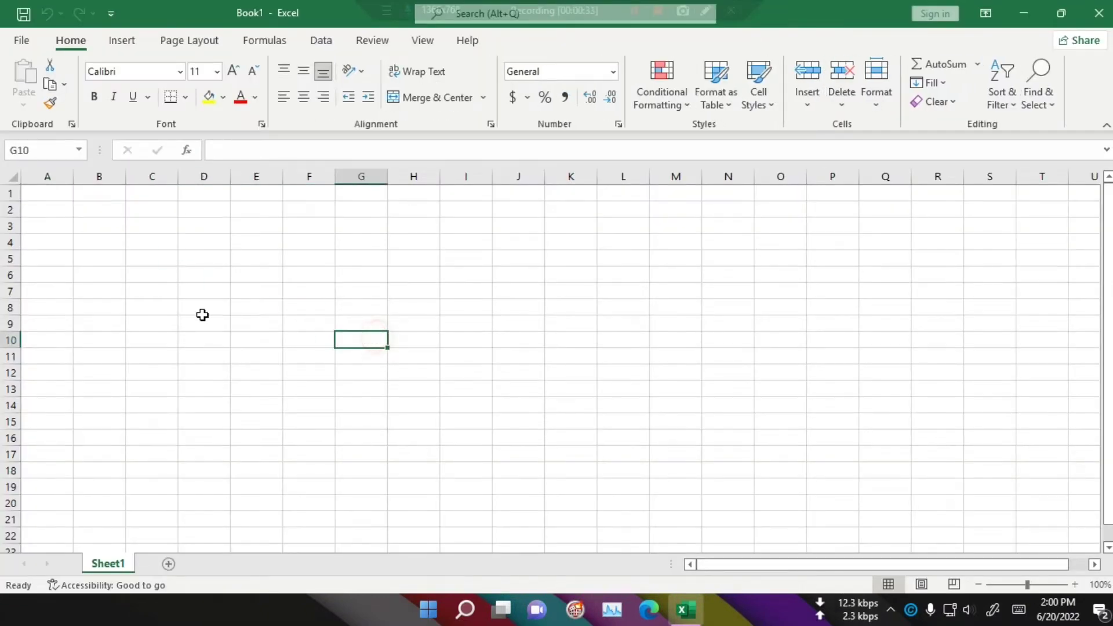
# Step: Enter the label today in cell C7
pyautogui.click(202, 315)
pyautogui.click(478, 362)
pyautogui.click(313, 292)
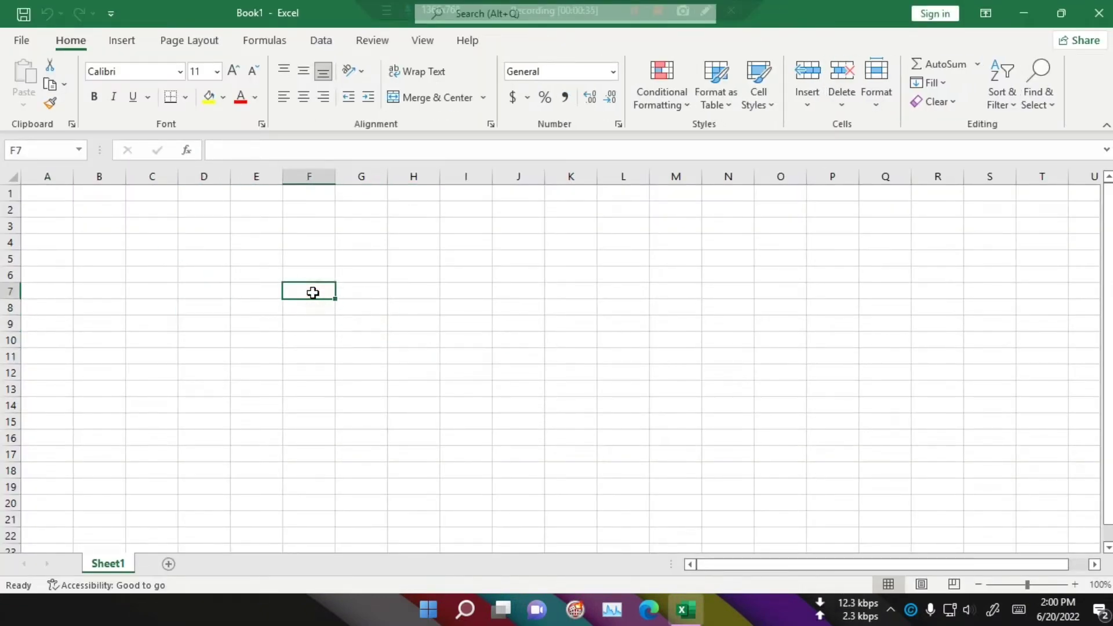
pyautogui.click(142, 293)
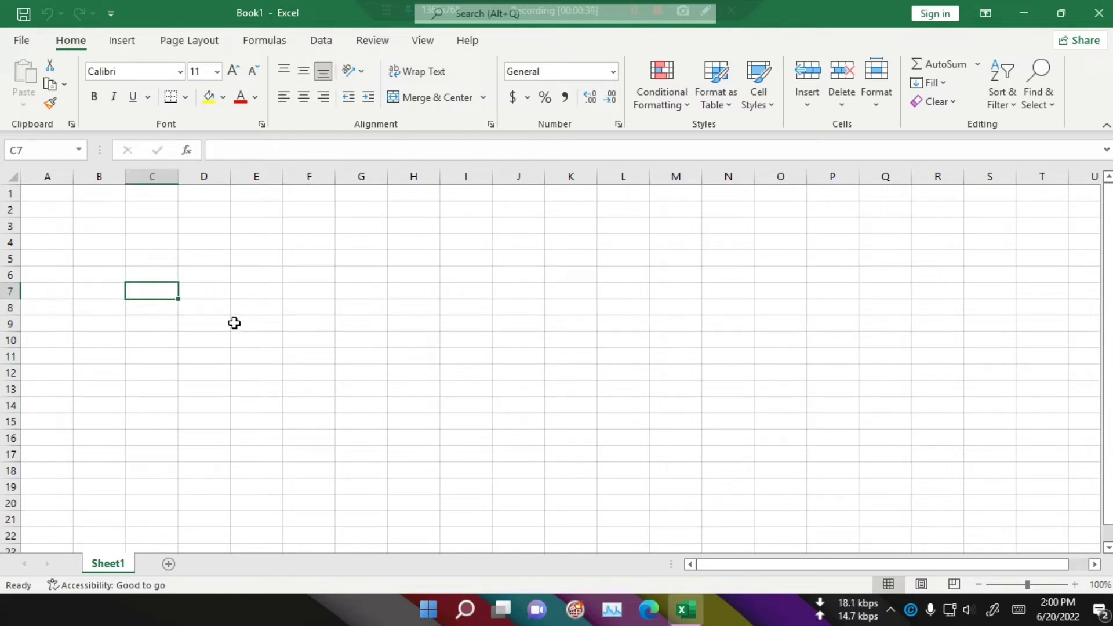
pyautogui.write('toda')
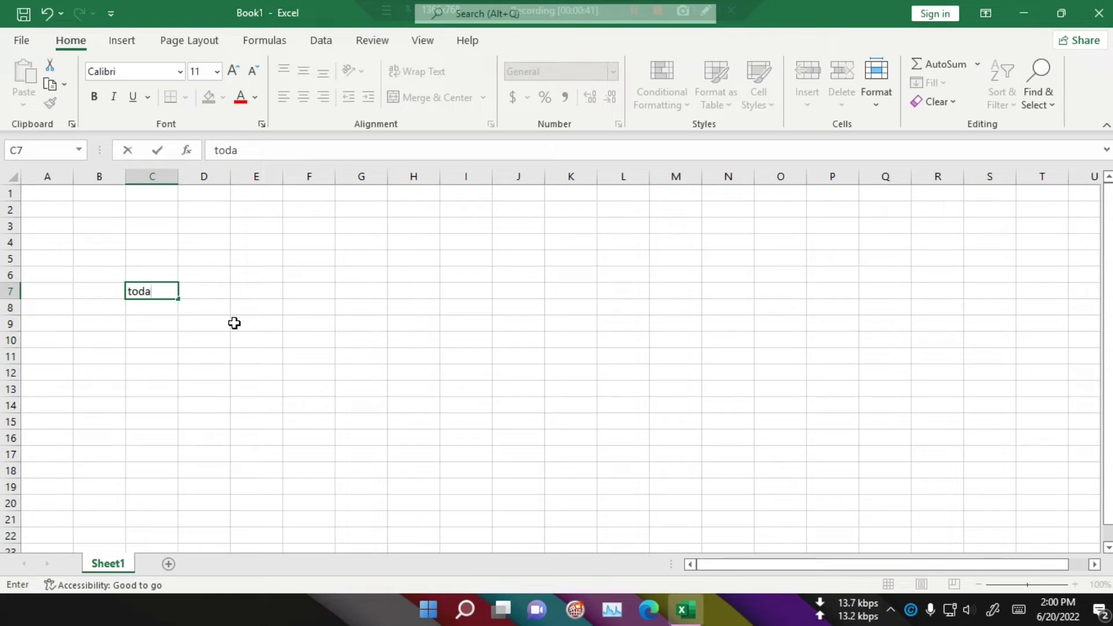
pyautogui.write('y')
pyautogui.press('Return')
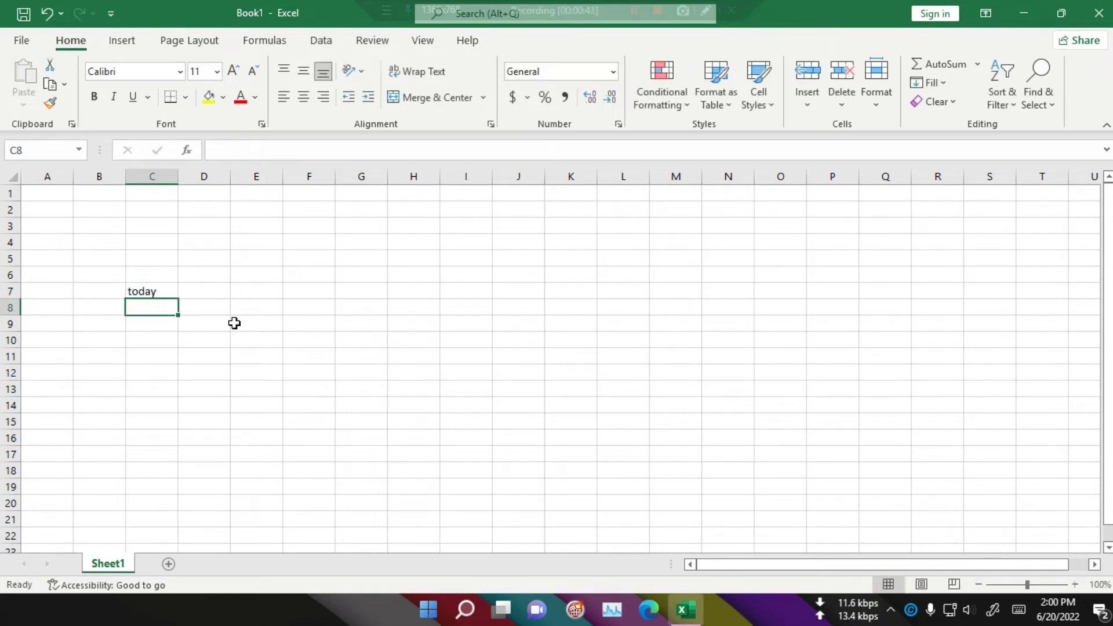
# Step: Enter the labels now and concatenate in cells C8 and C9
pyautogui.write('now')
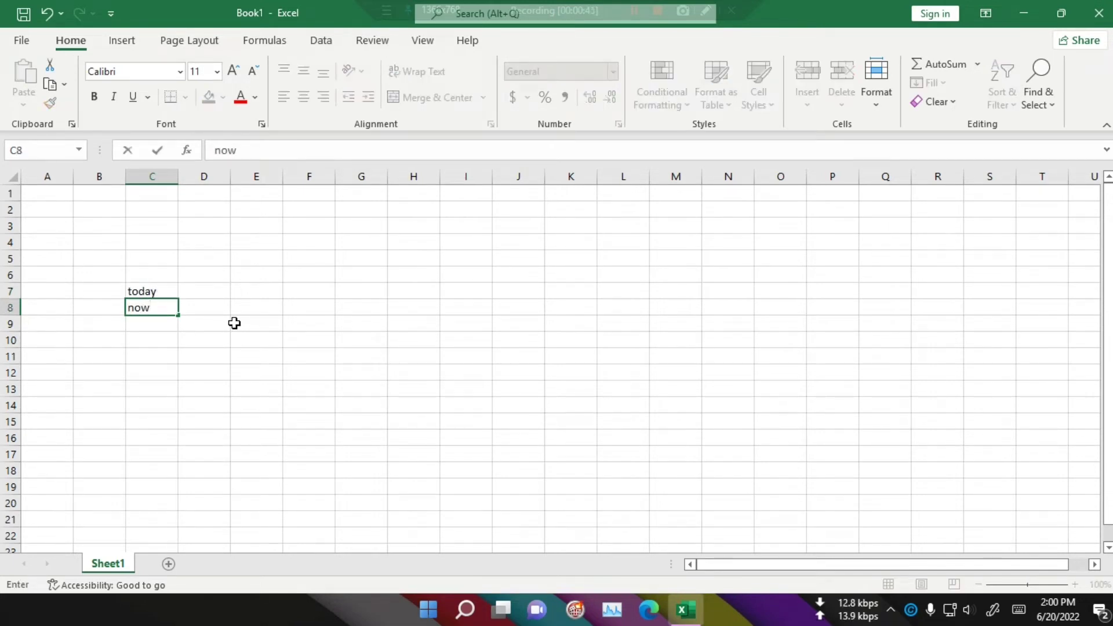
pyautogui.press('Return')
pyautogui.write('c')
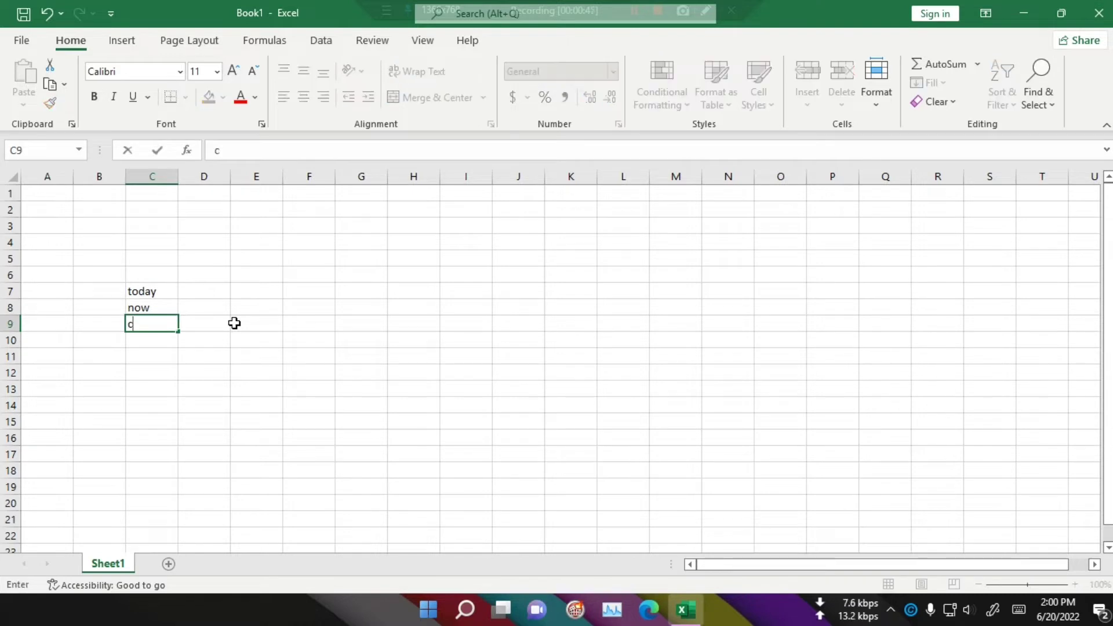
pyautogui.write('oncatenate')
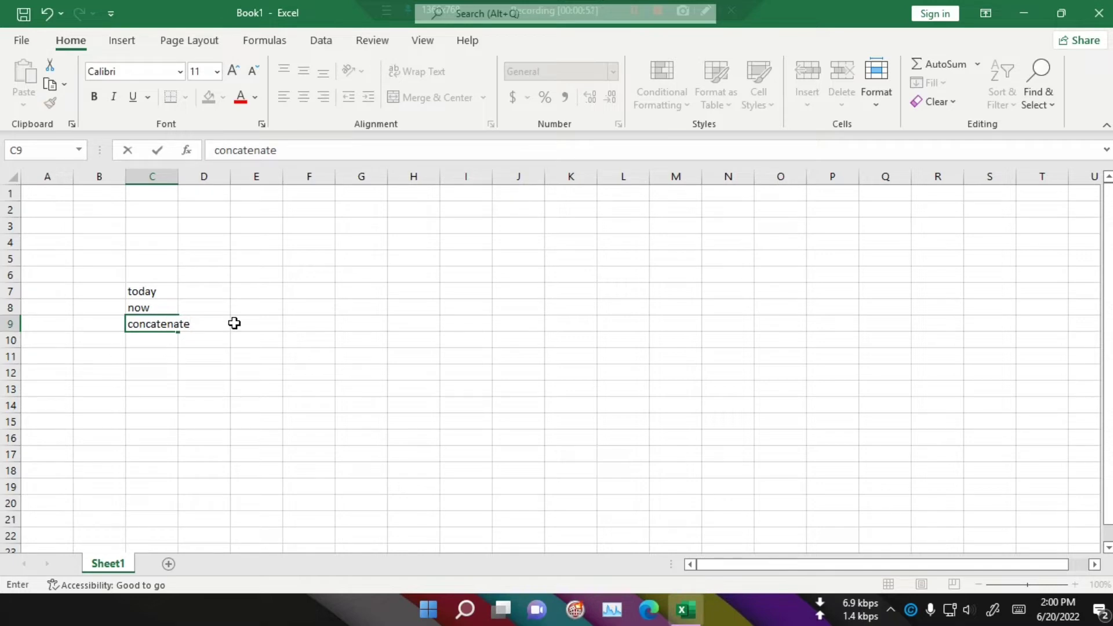
pyautogui.press('Tab')
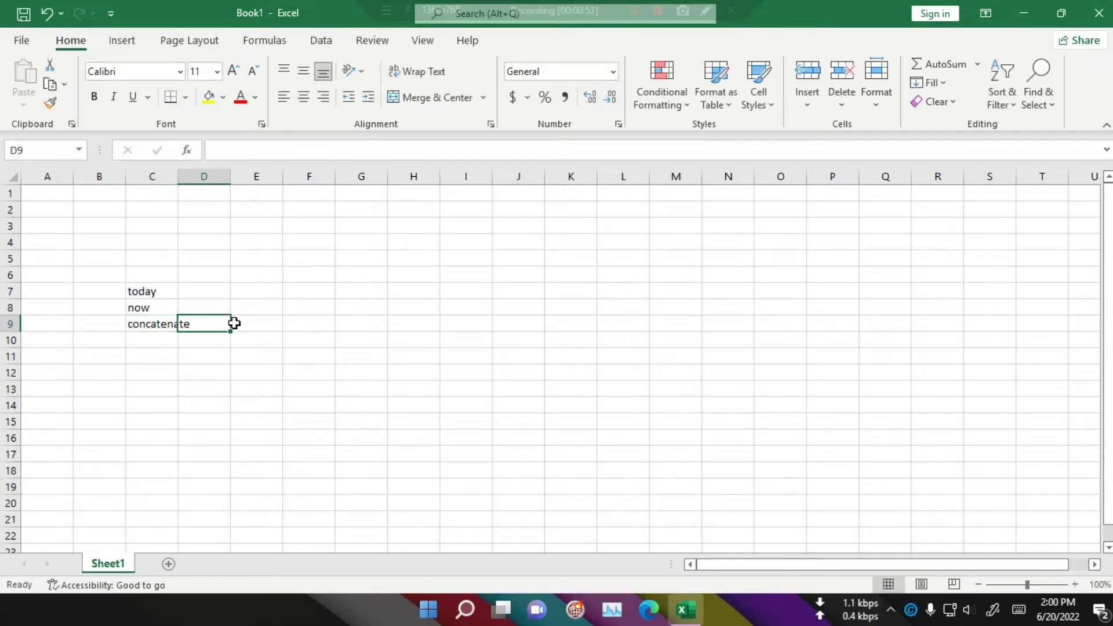
# Step: Enter the formula =today() in cell F7
pyautogui.press('Right')
pyautogui.press('Right')
pyautogui.press('Up')
pyautogui.press('Up')
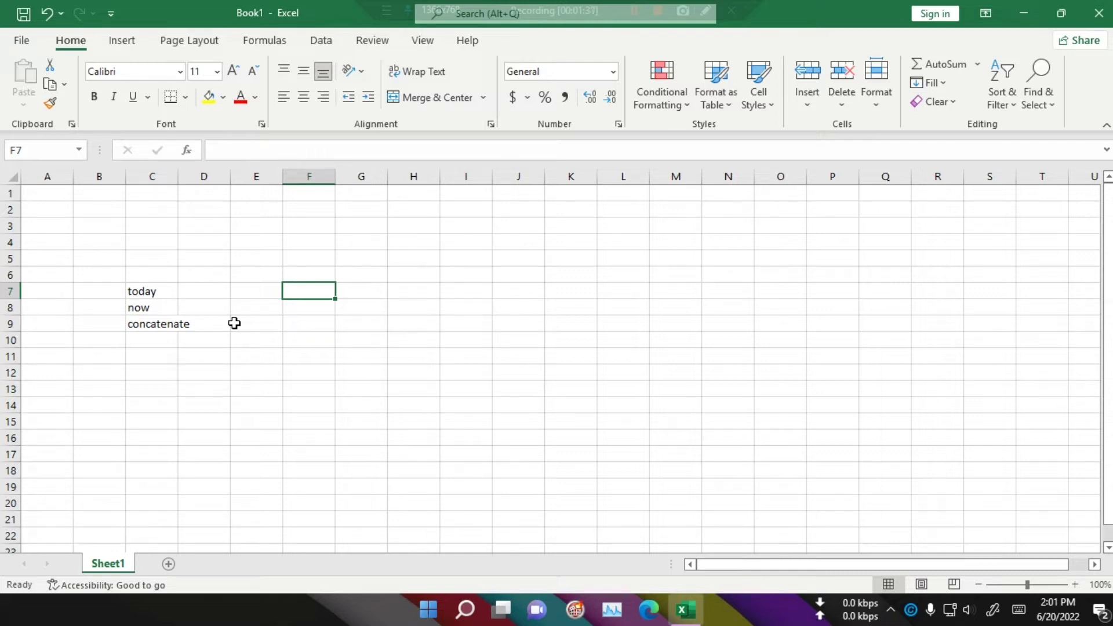
pyautogui.write('=t')
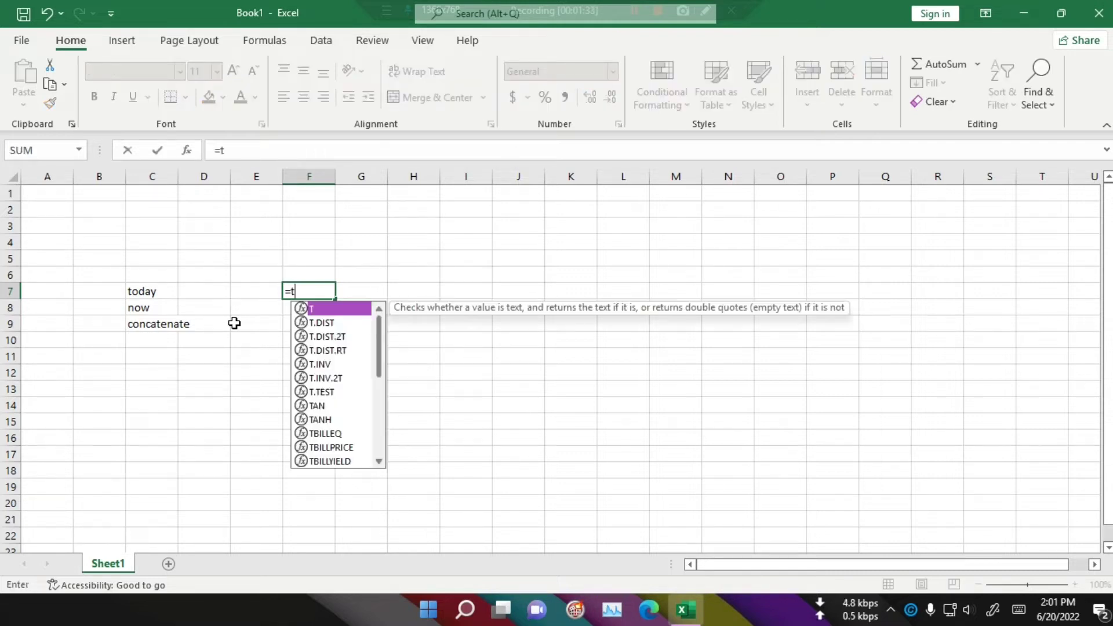
pyautogui.write('oday')
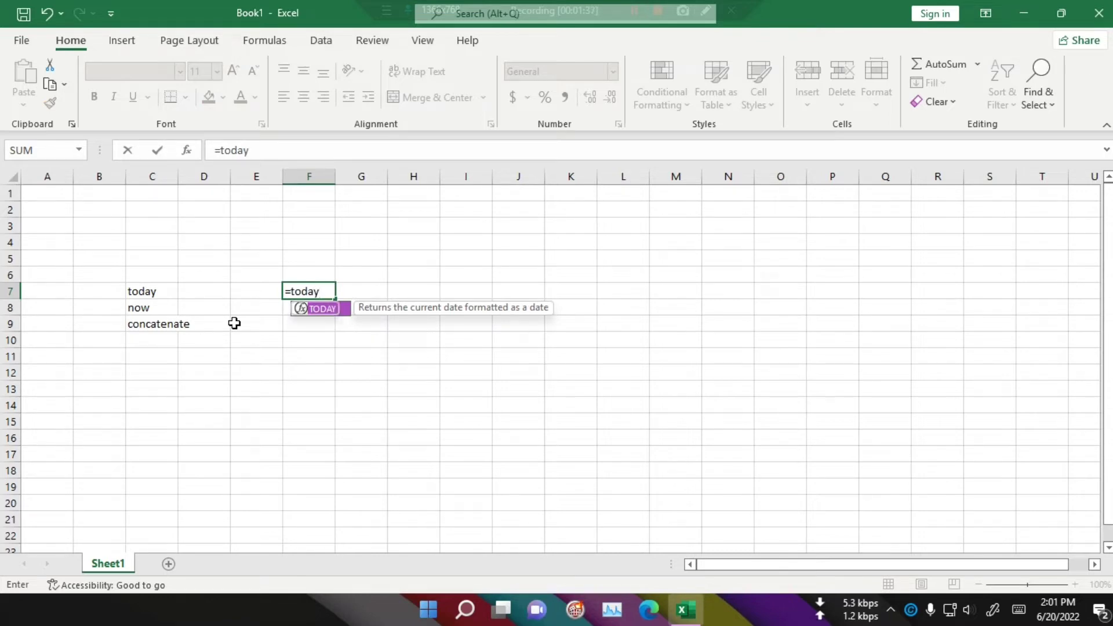
pyautogui.write('()')
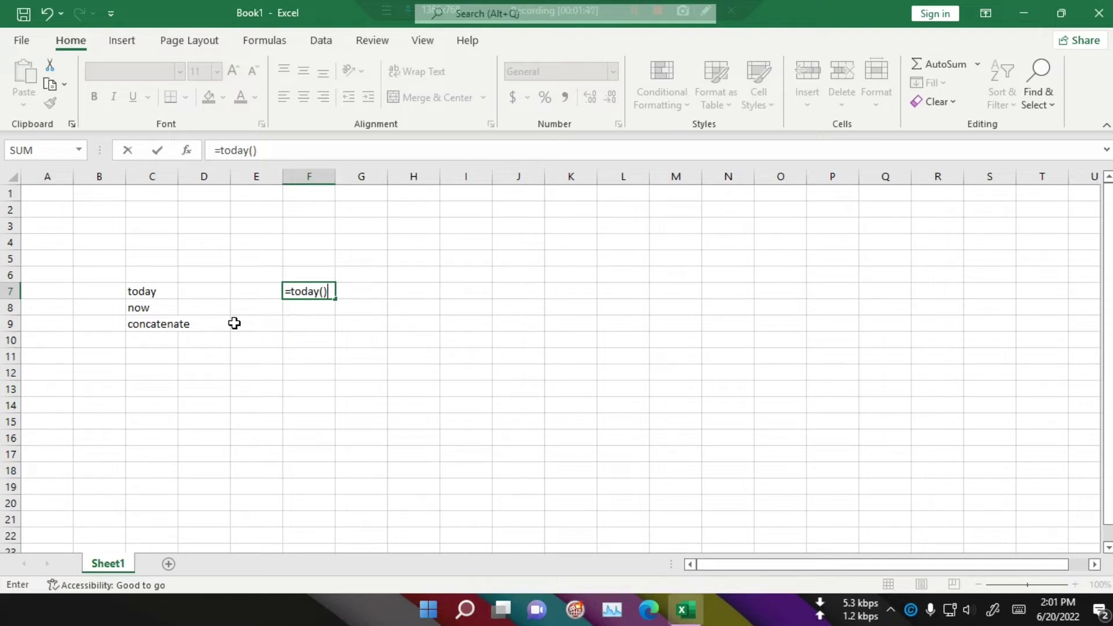
pyautogui.press('Return')
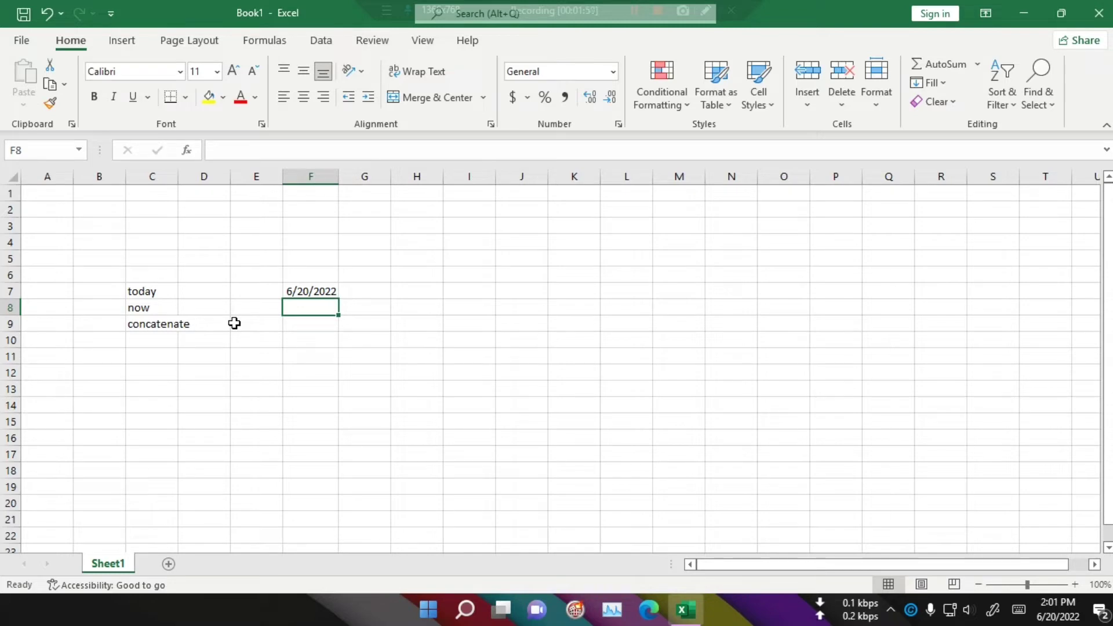
# Step: Enter the formula =today() in cell H7 as well
pyautogui.press('Right')
pyautogui.press('Up')
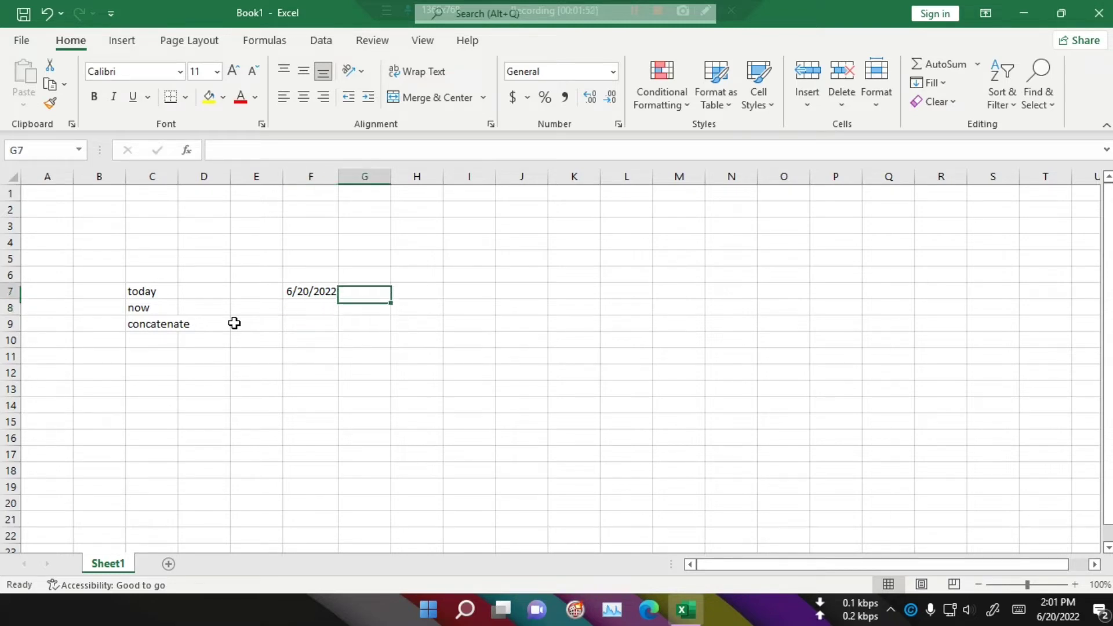
pyautogui.press('Right')
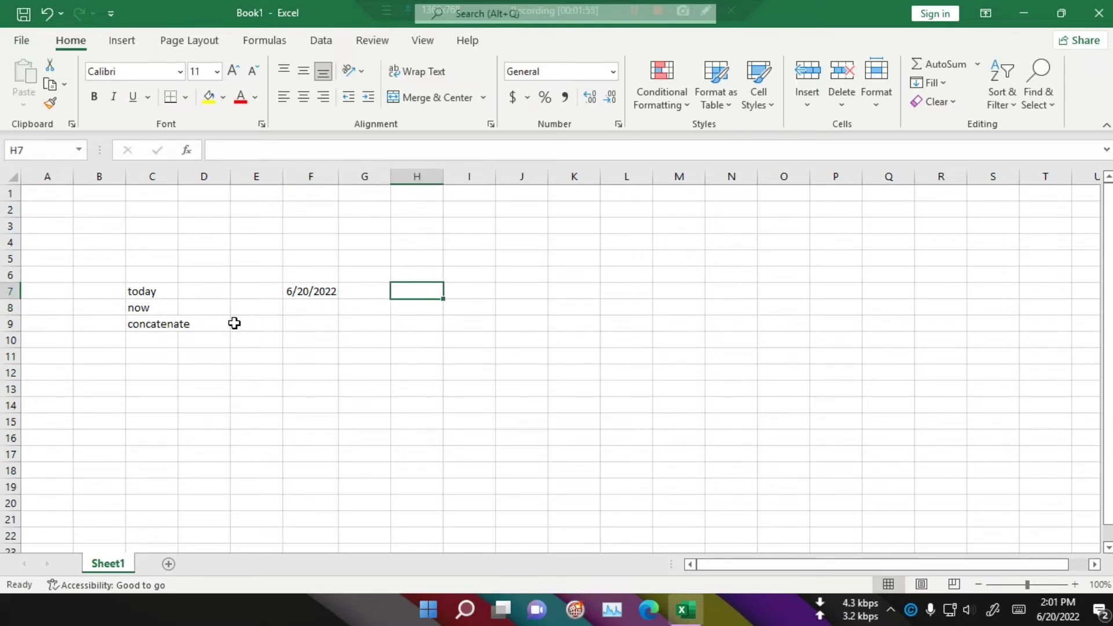
pyautogui.write('=t')
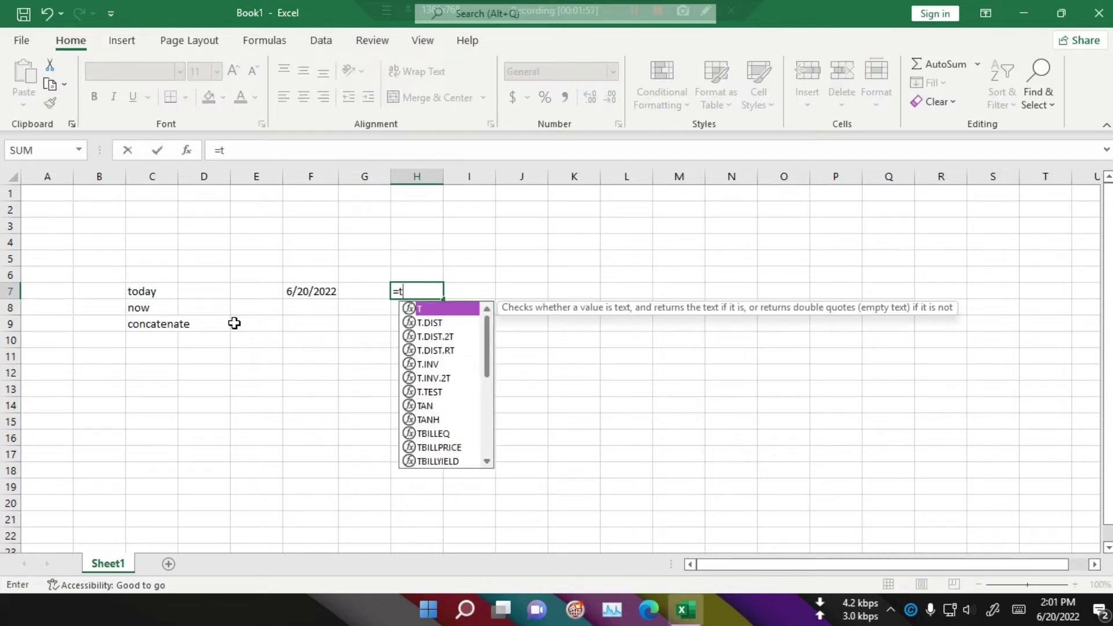
pyautogui.write('oday')
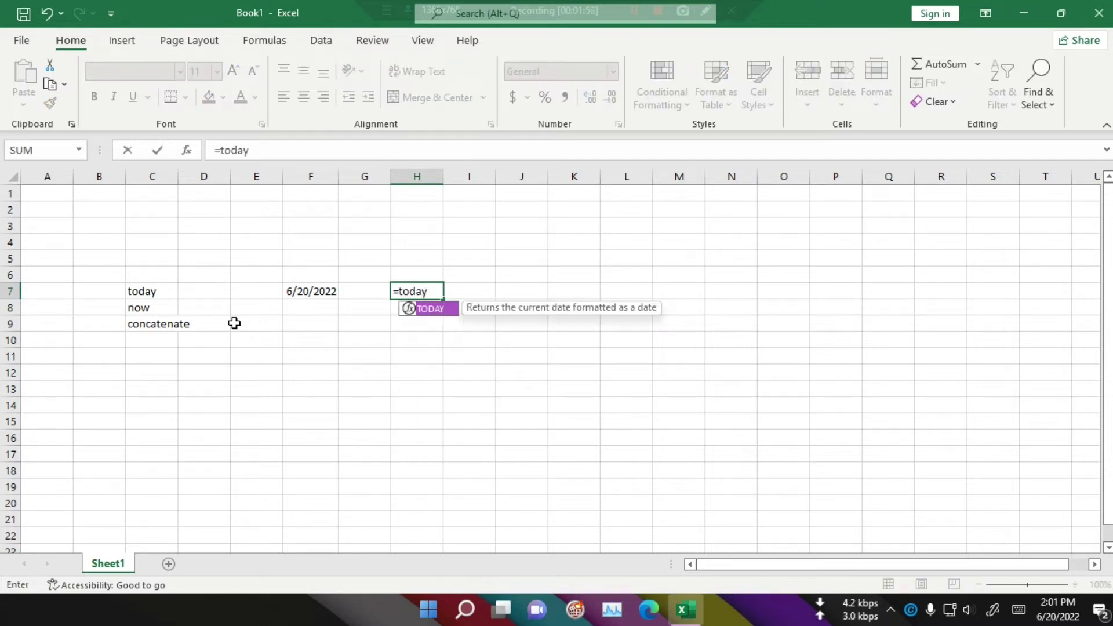
pyautogui.write('()')
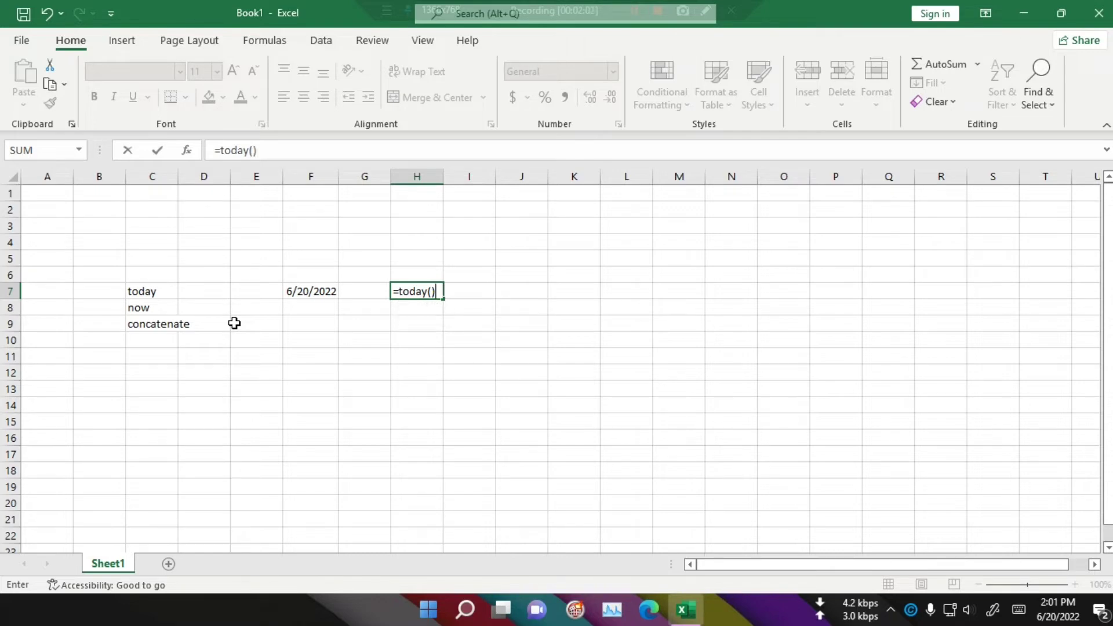
pyautogui.press('Return')
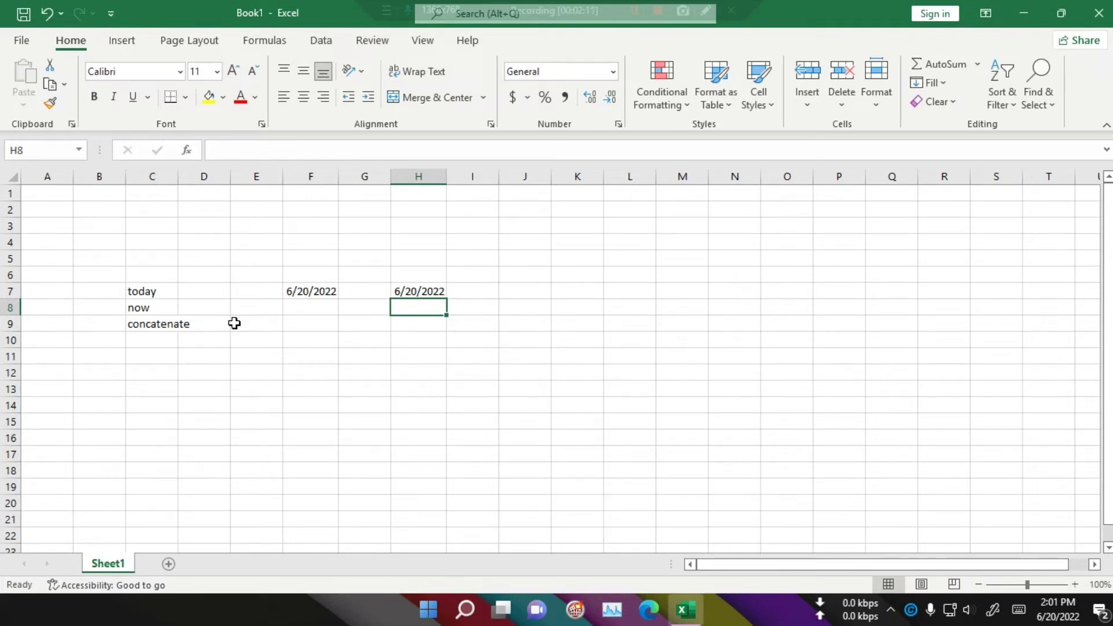
# Step: Enter the formula =now() in cell H9 and reconfirm the cell
pyautogui.press('Down')
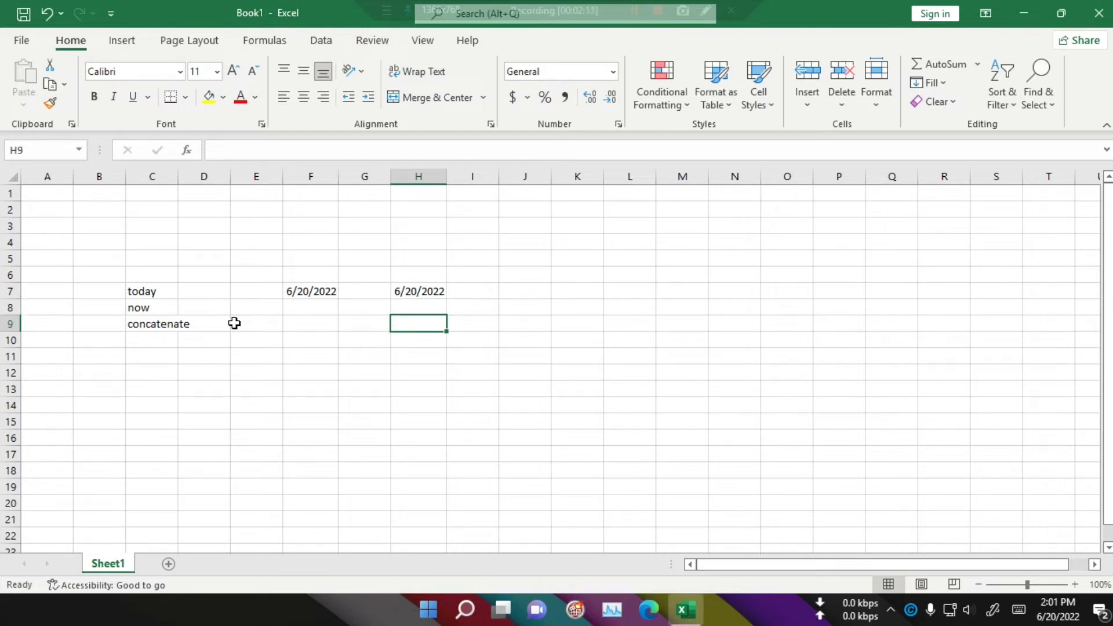
pyautogui.write('=no')
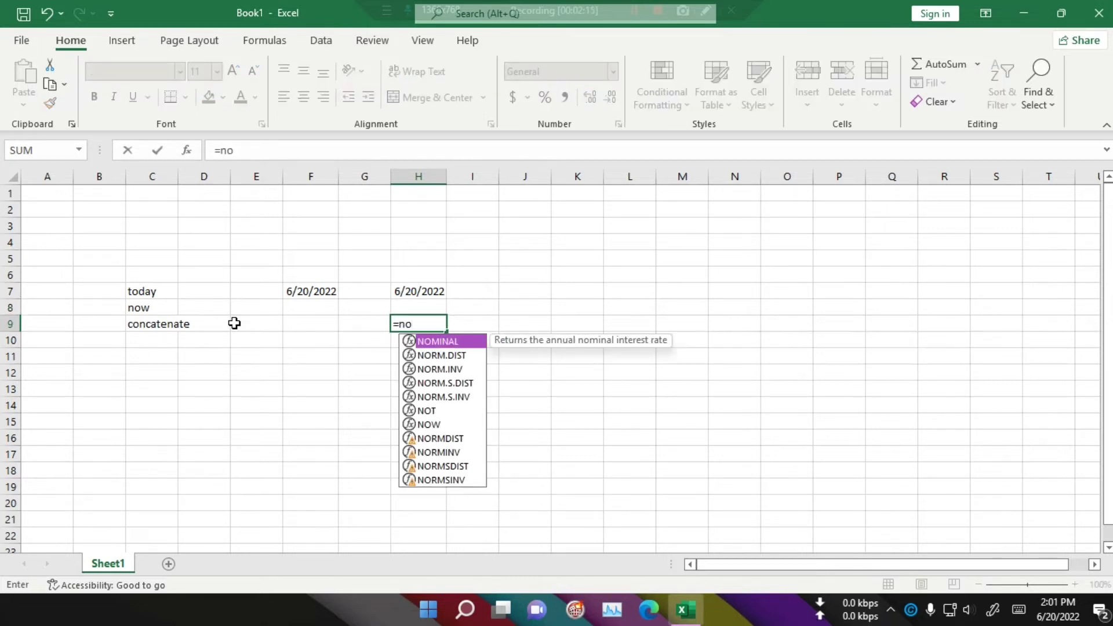
pyautogui.write('w')
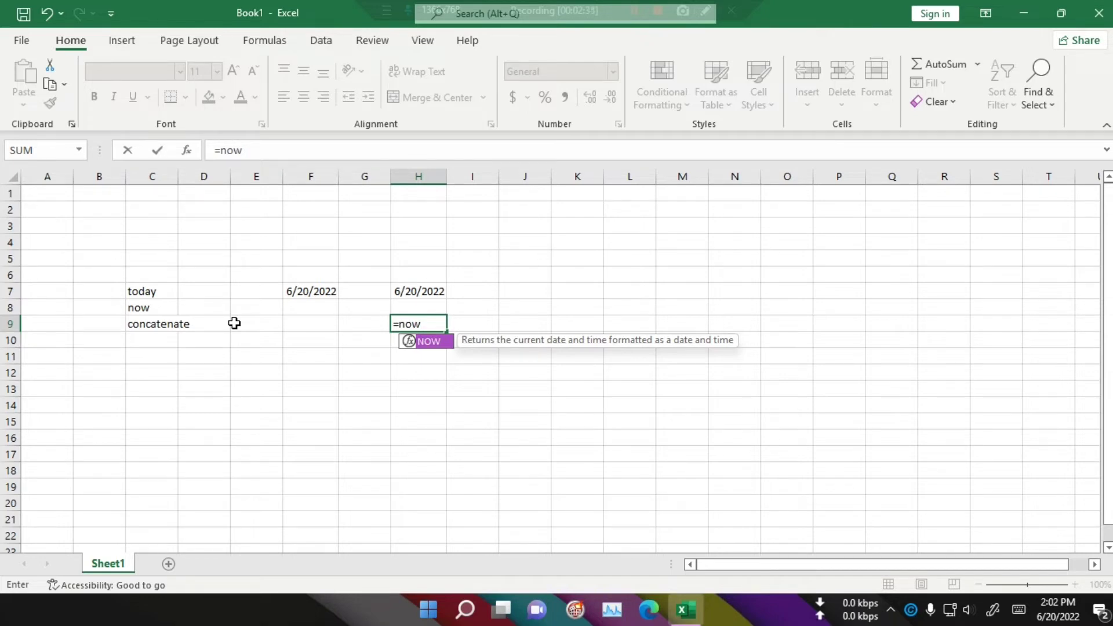
pyautogui.write('()')
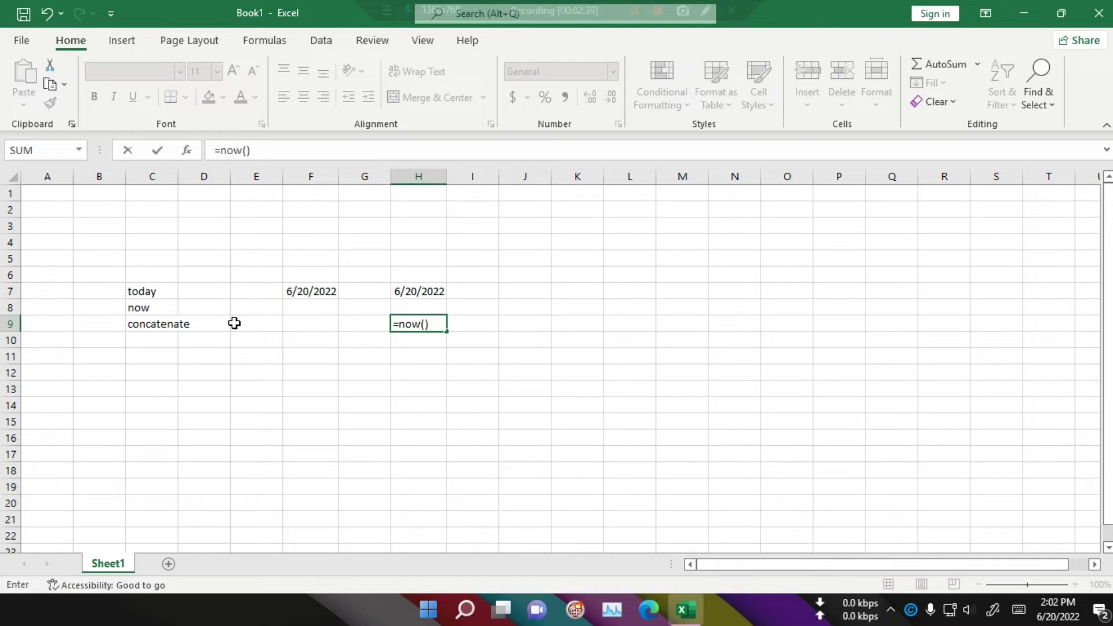
pyautogui.press('Return')
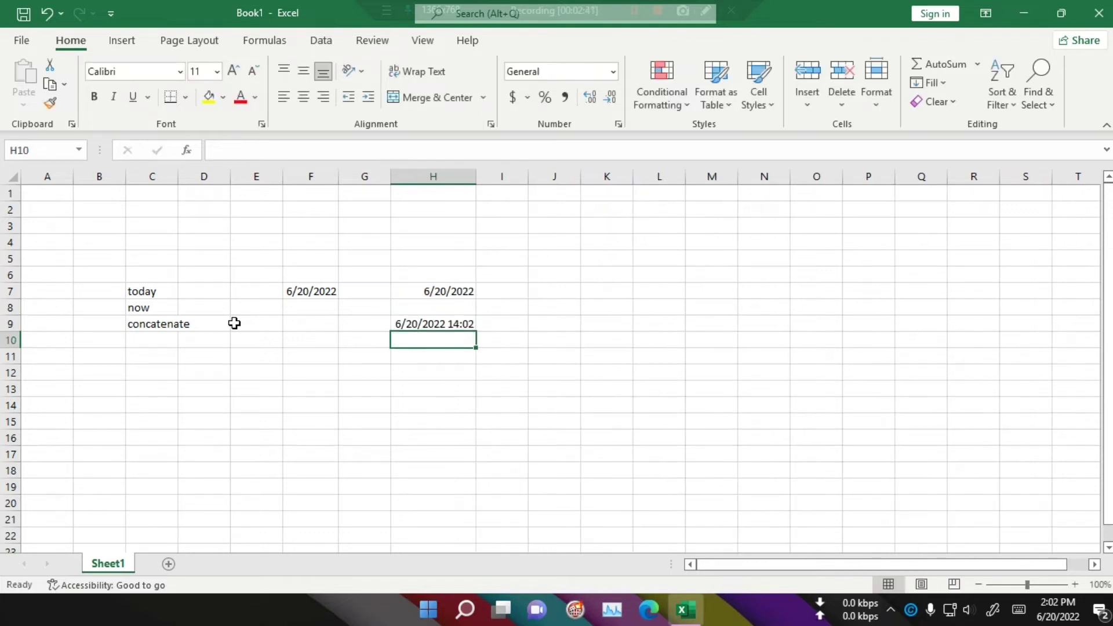
pyautogui.press('Up')
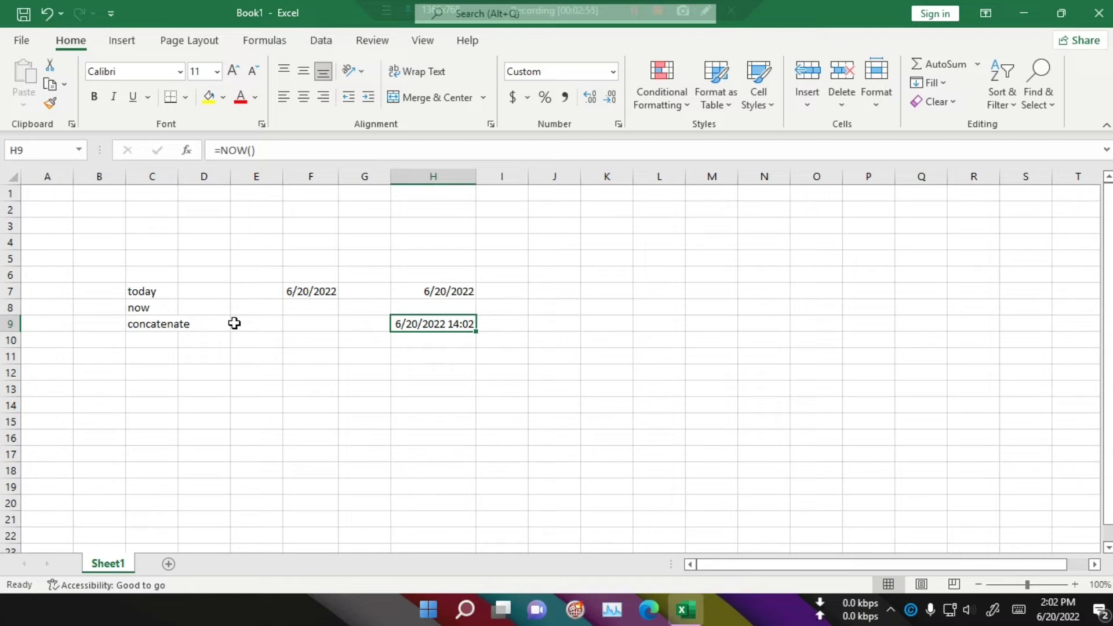
pyautogui.press('Return')
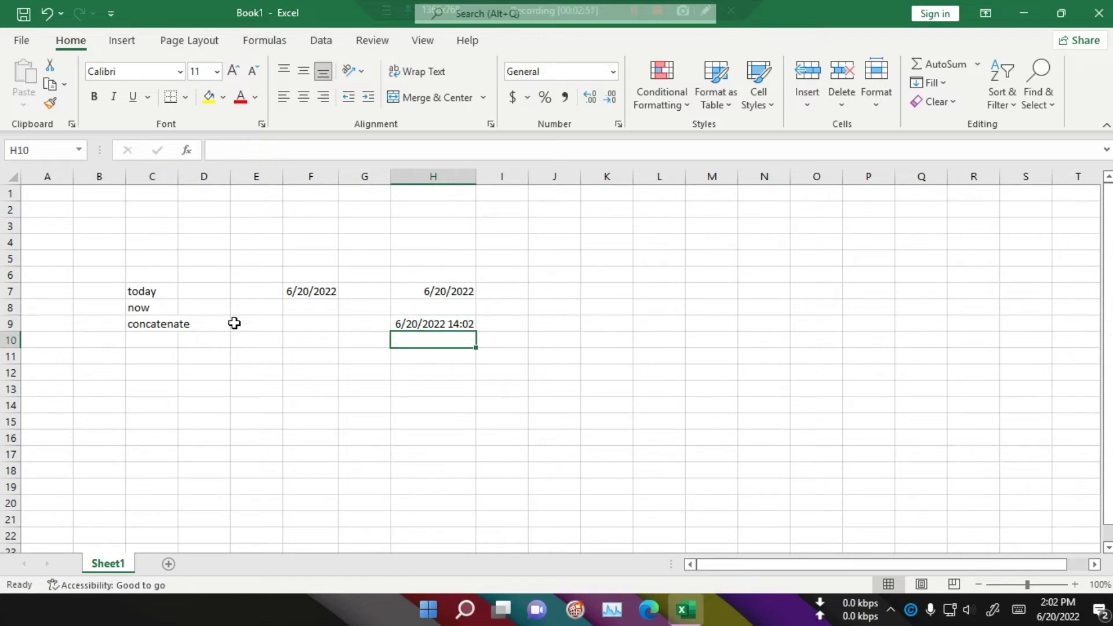
# Step: Type the text this into cell H12
pyautogui.press('Down')
pyautogui.press('Down')
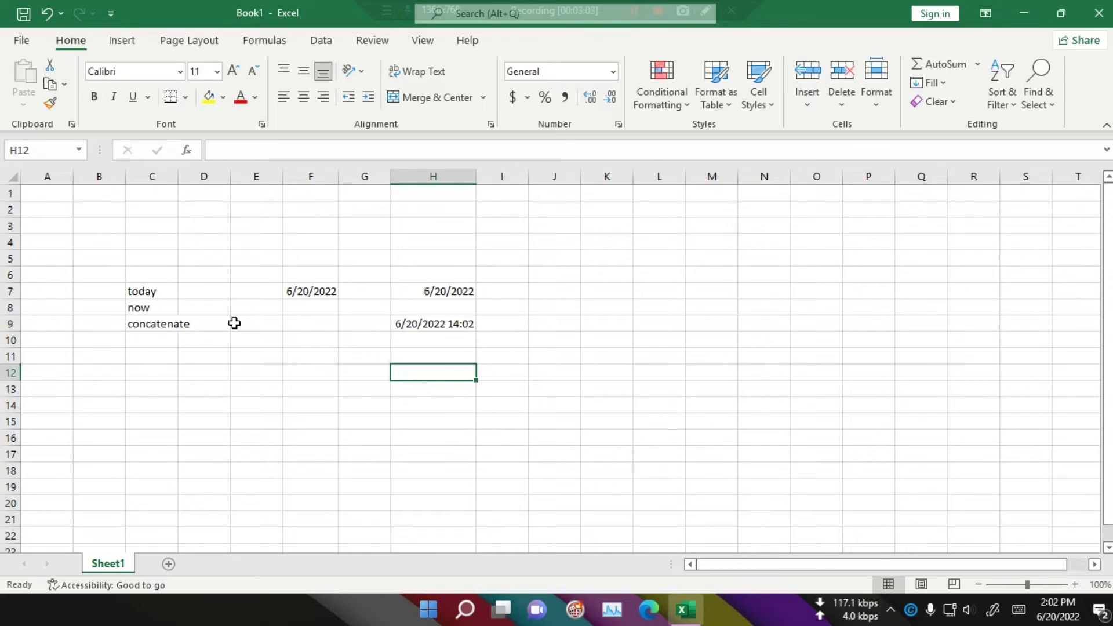
pyautogui.write('this')
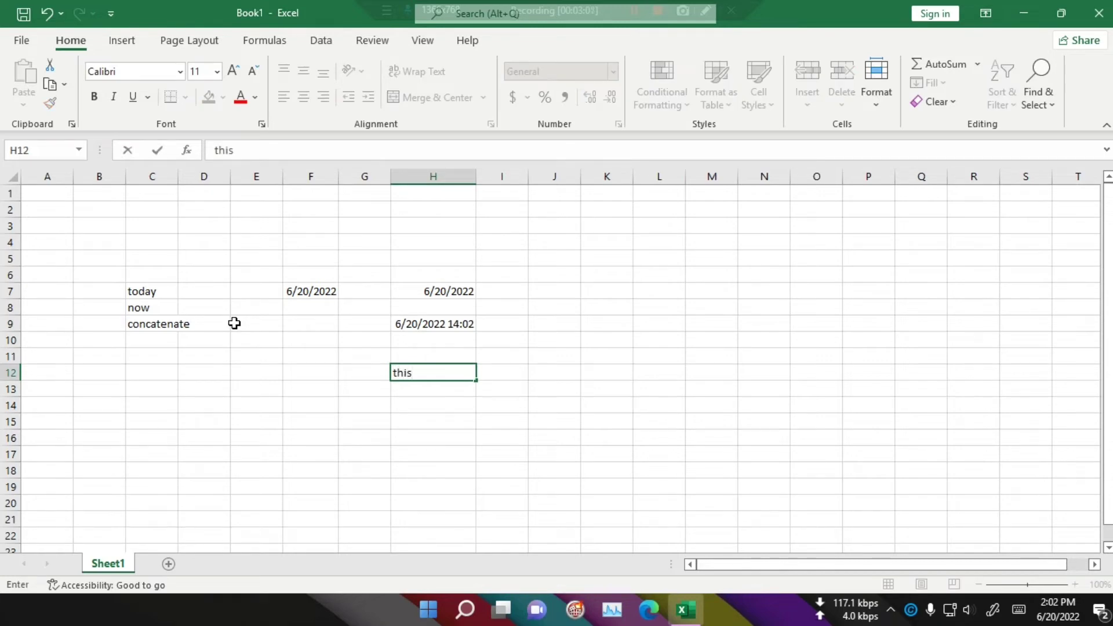
pyautogui.press('Tab')
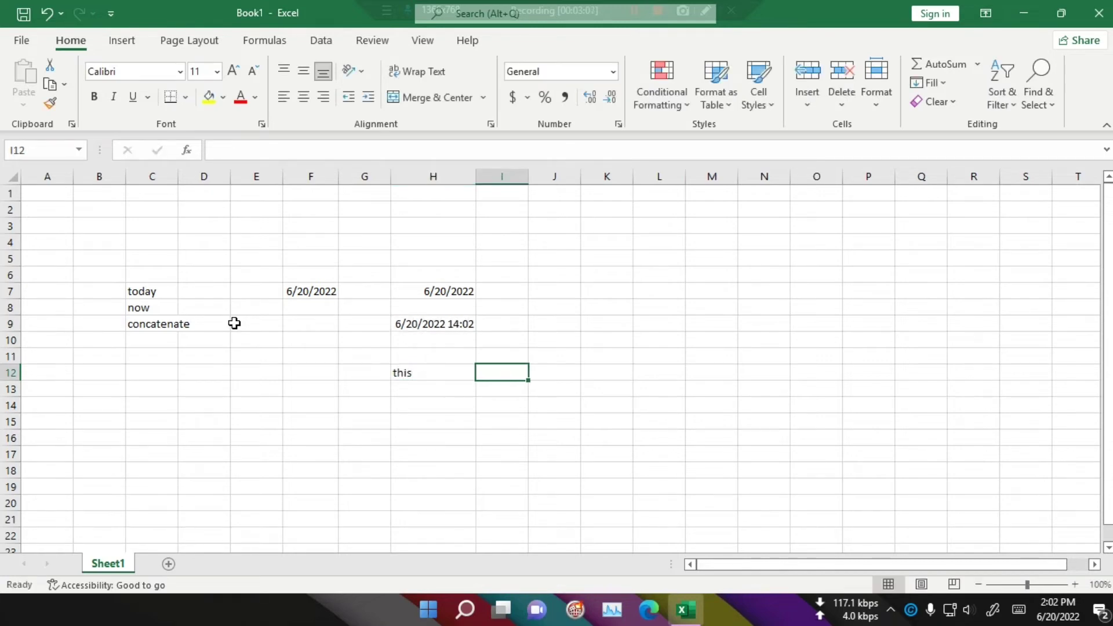
# Step: Enter the words is, a and pen into cells I12, J12 and K12
pyautogui.write('is')
pyautogui.press('Tab')
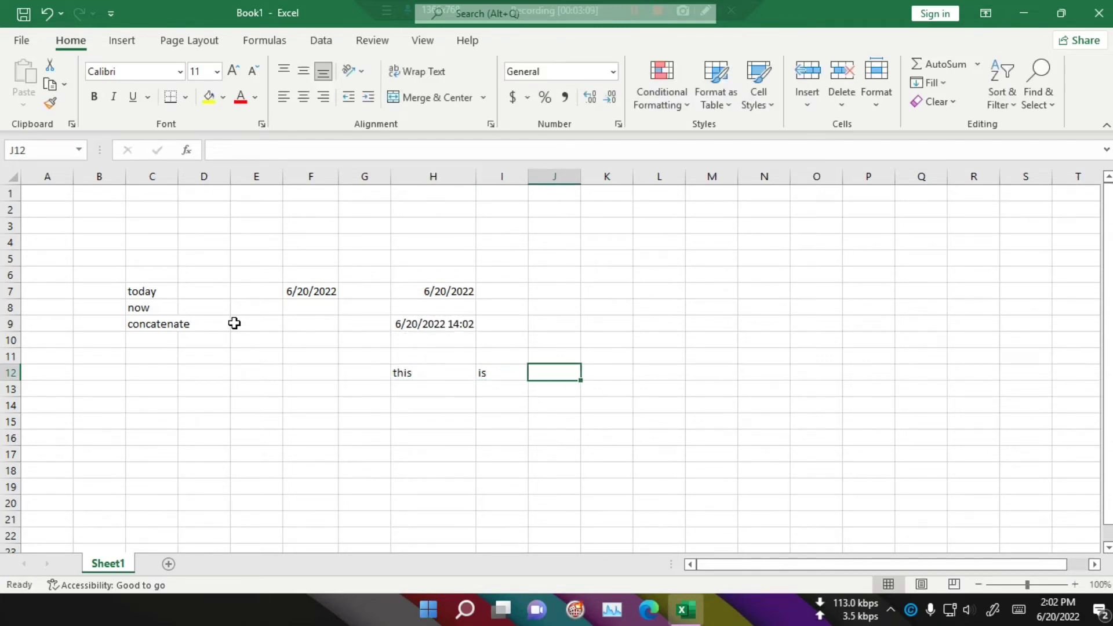
pyautogui.write('a')
pyautogui.press('Tab')
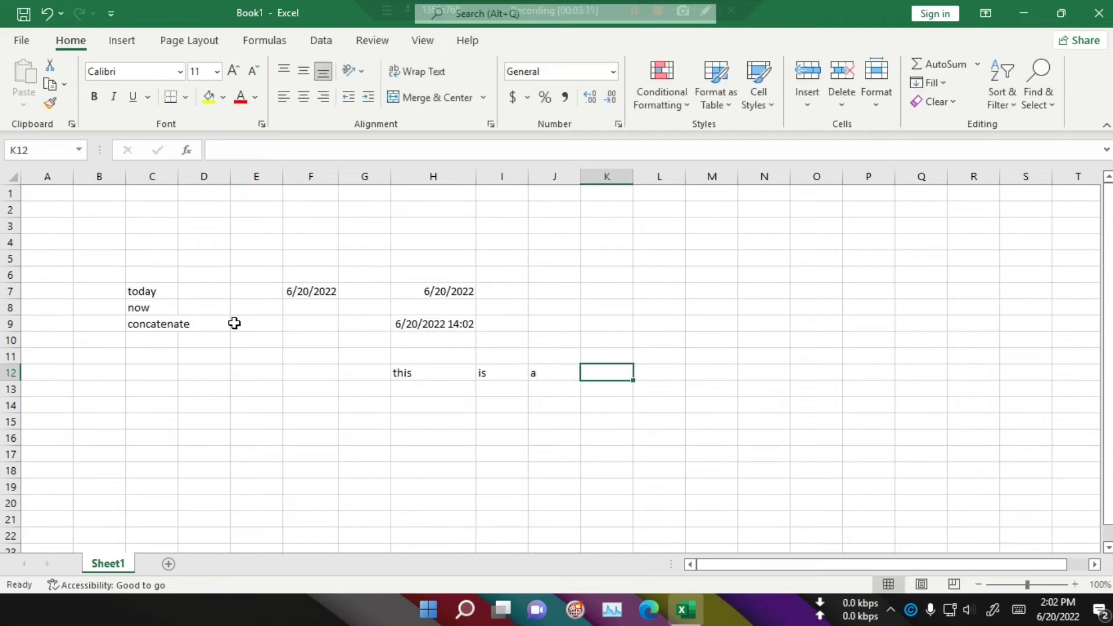
pyautogui.write('pen')
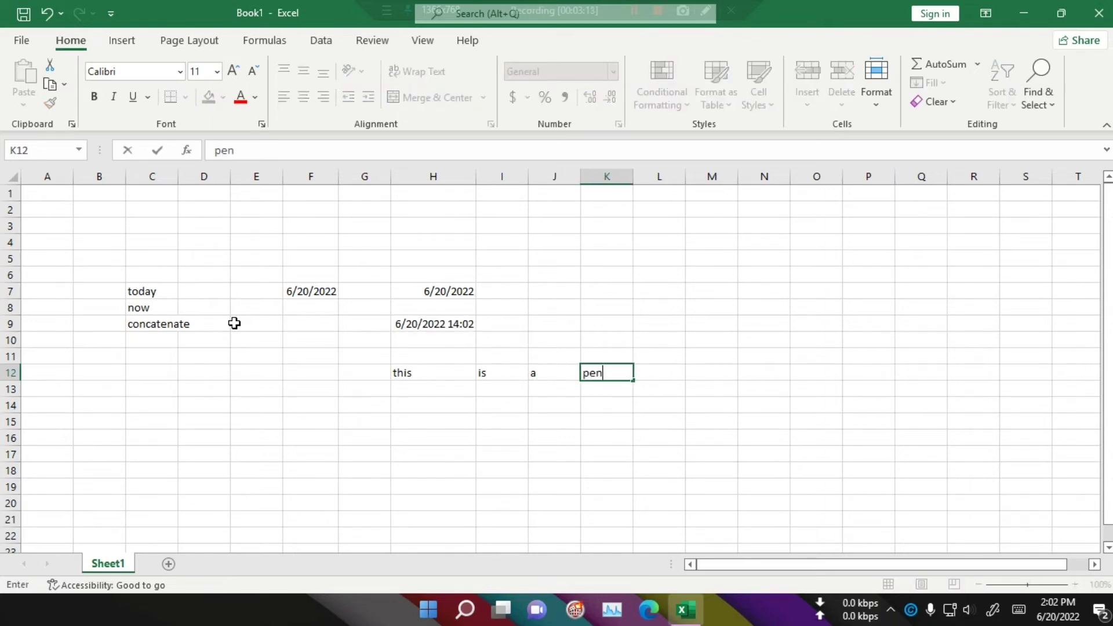
pyautogui.press('Return')
# Step: Start a CONCATENATE formula in cell I16
pyautogui.press('Down')
pyautogui.press('Down')
pyautogui.press('Down')
pyautogui.press('Left')
pyautogui.press('Left')
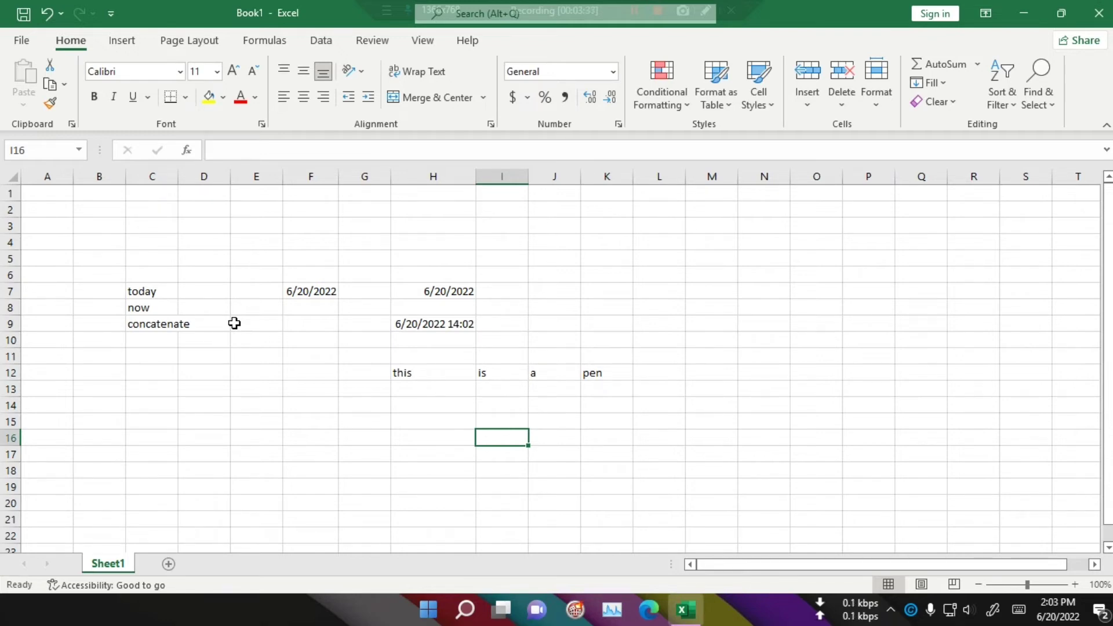
pyautogui.write('=c')
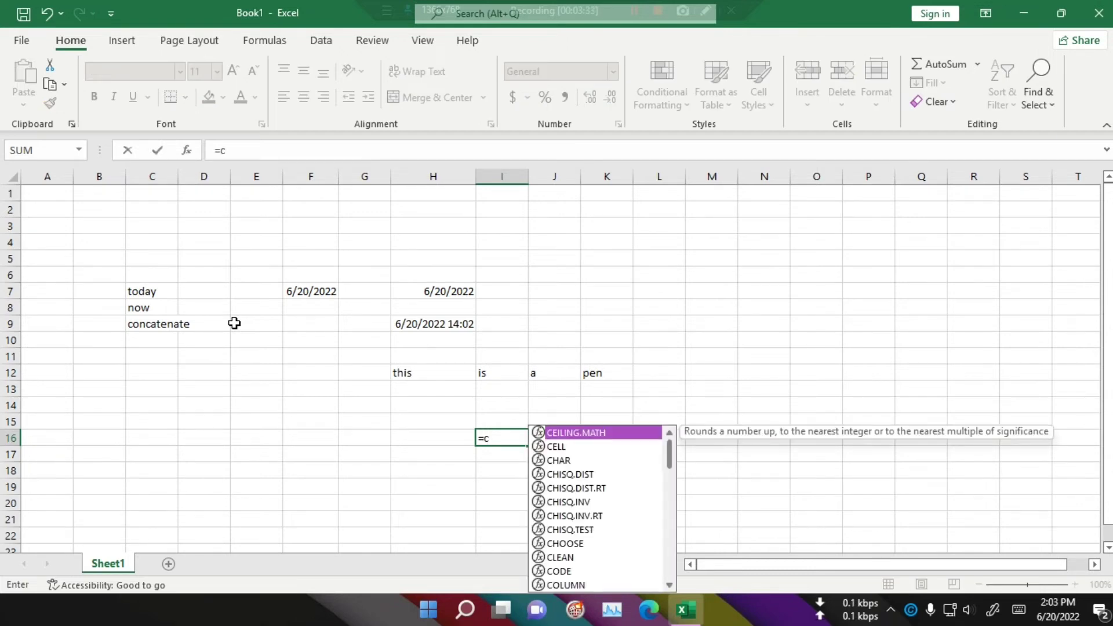
pyautogui.write('on')
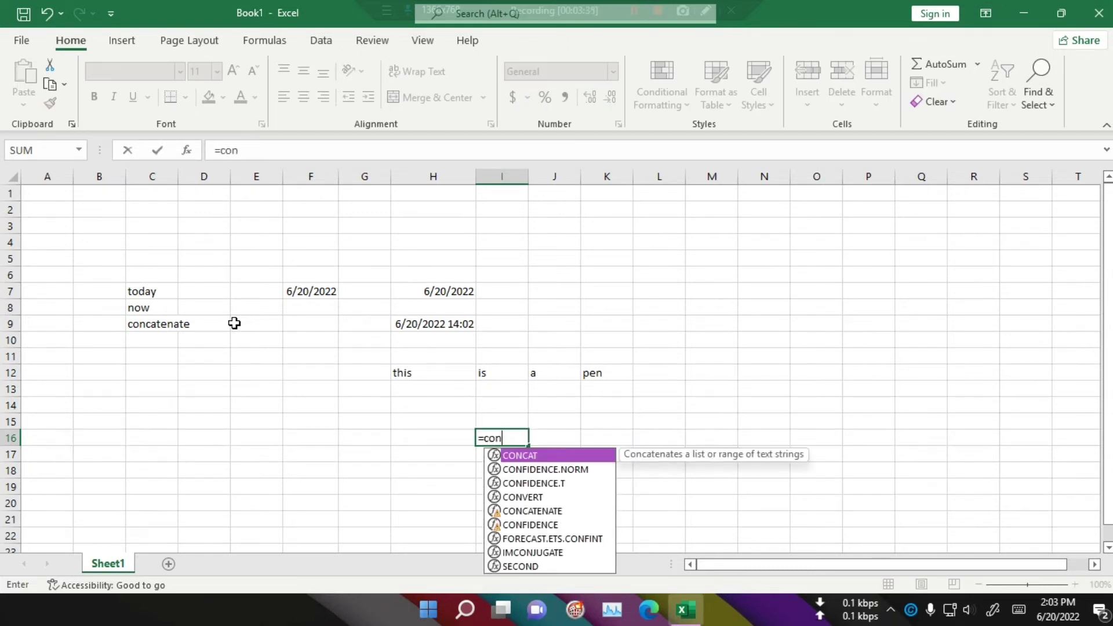
pyautogui.write('ca')
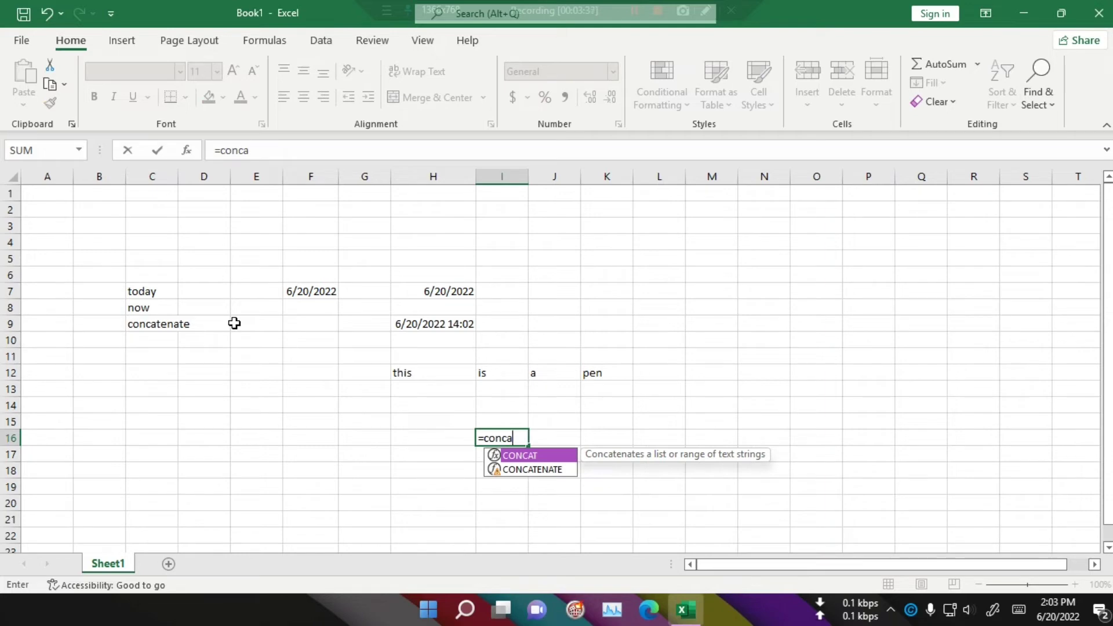
pyautogui.press('Down')
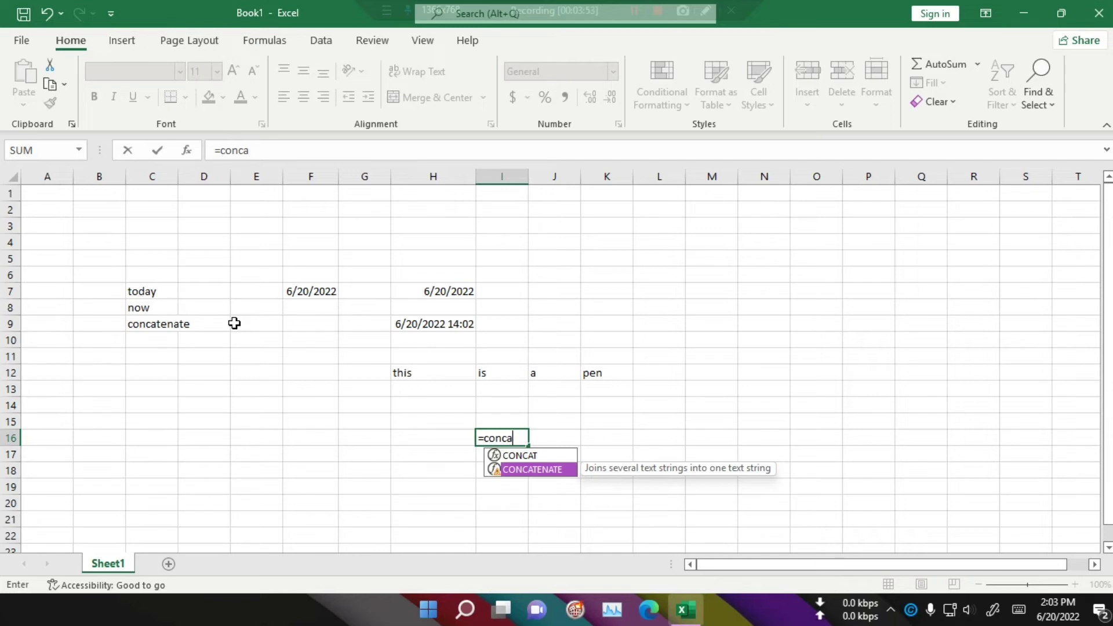
pyautogui.press('Tab')
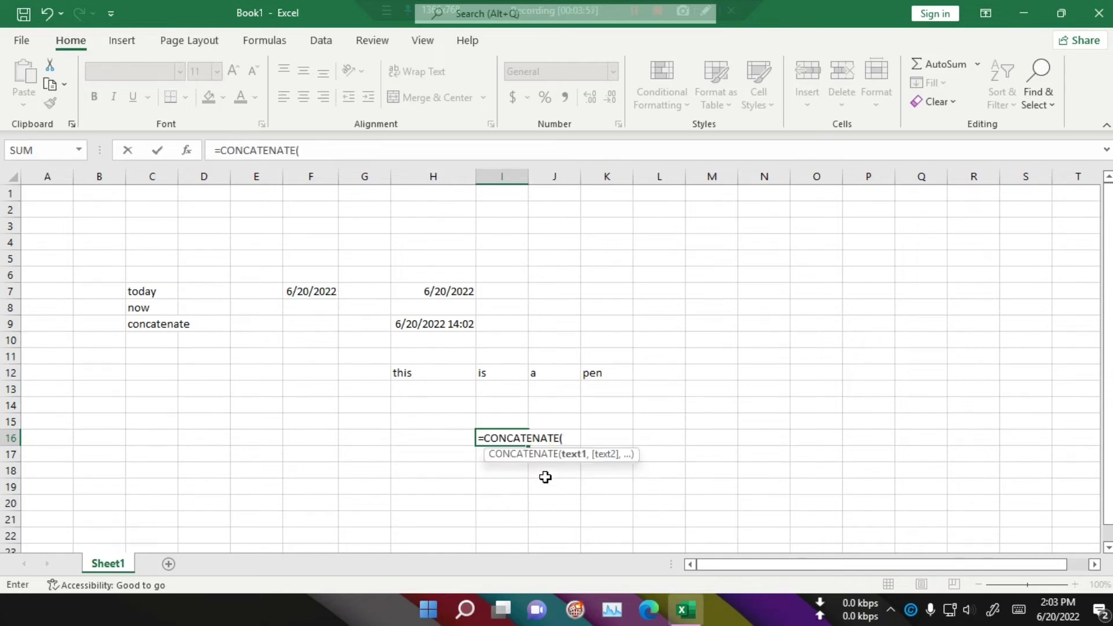
# Step: Complete the formula as =CONCATENATE(H12,I12,J12,K12) by picking the four word cells, and confirm it
pyautogui.click(406, 375)
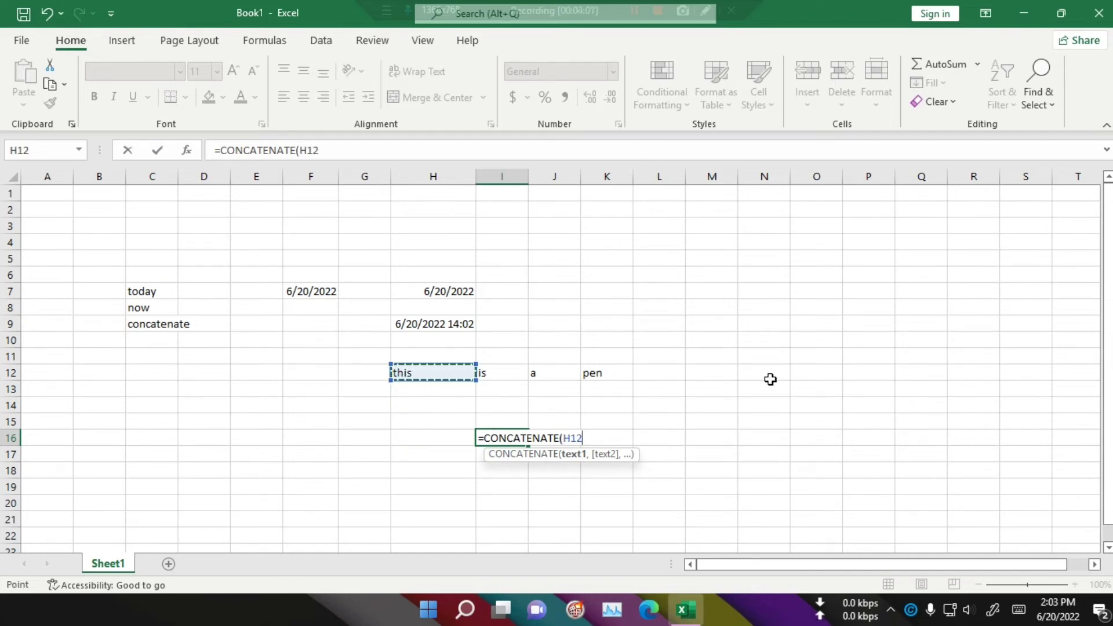
pyautogui.write(',')
pyautogui.click(493, 376)
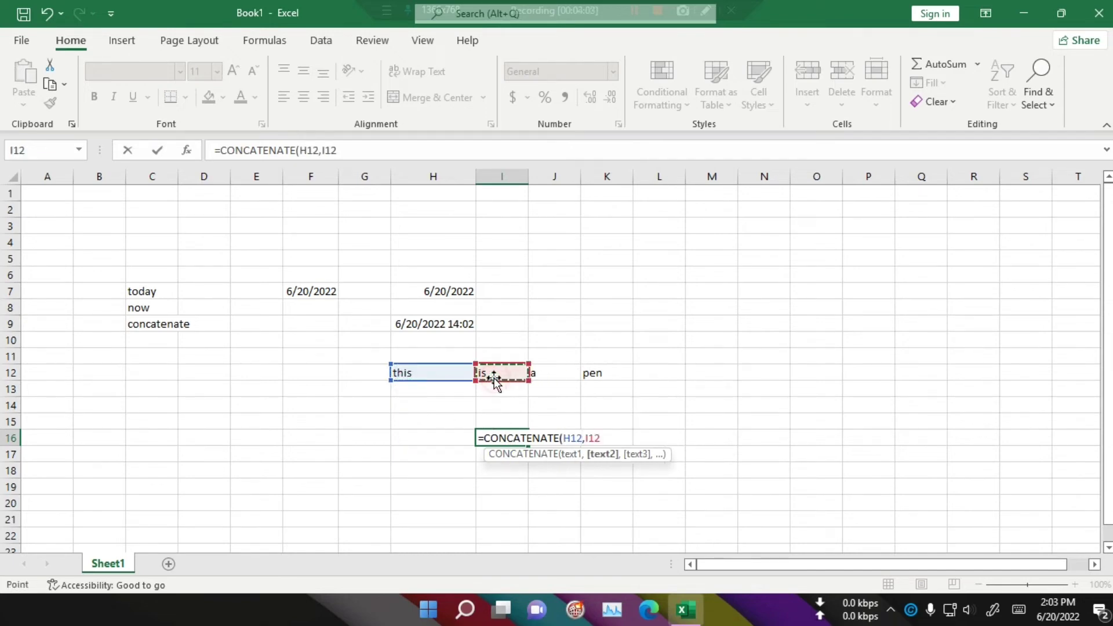
pyautogui.write(',')
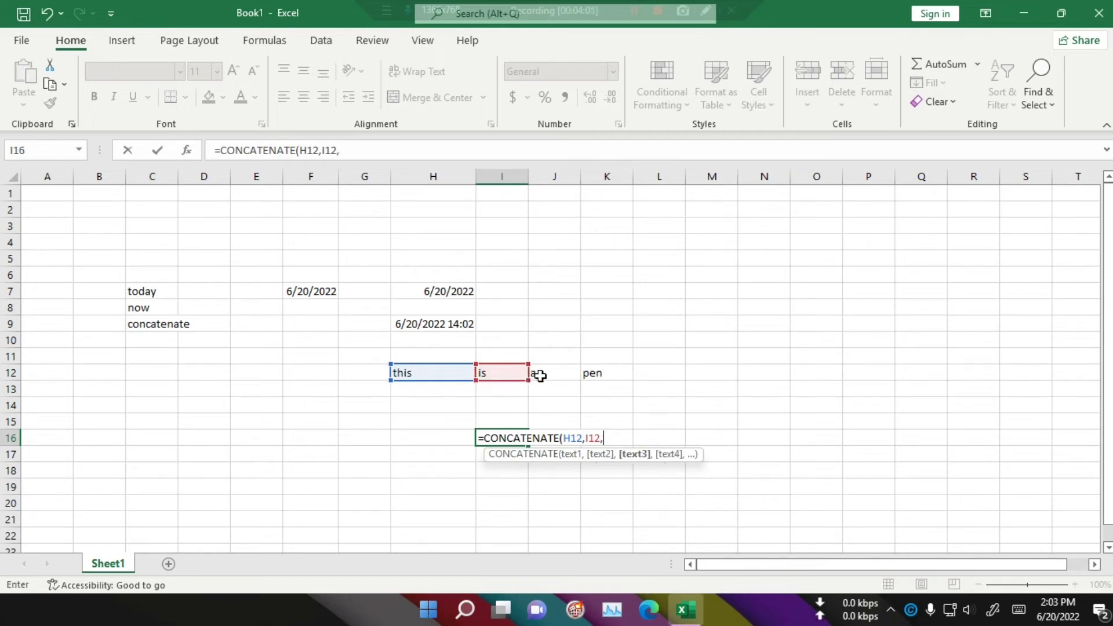
pyautogui.click(543, 376)
pyautogui.write(',')
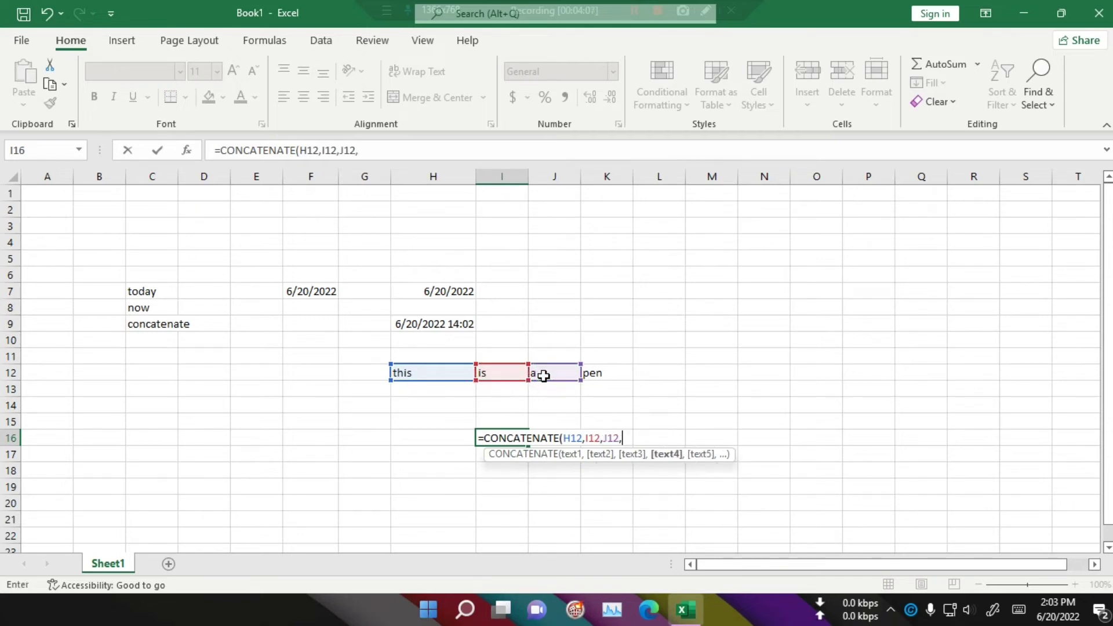
pyautogui.click(600, 375)
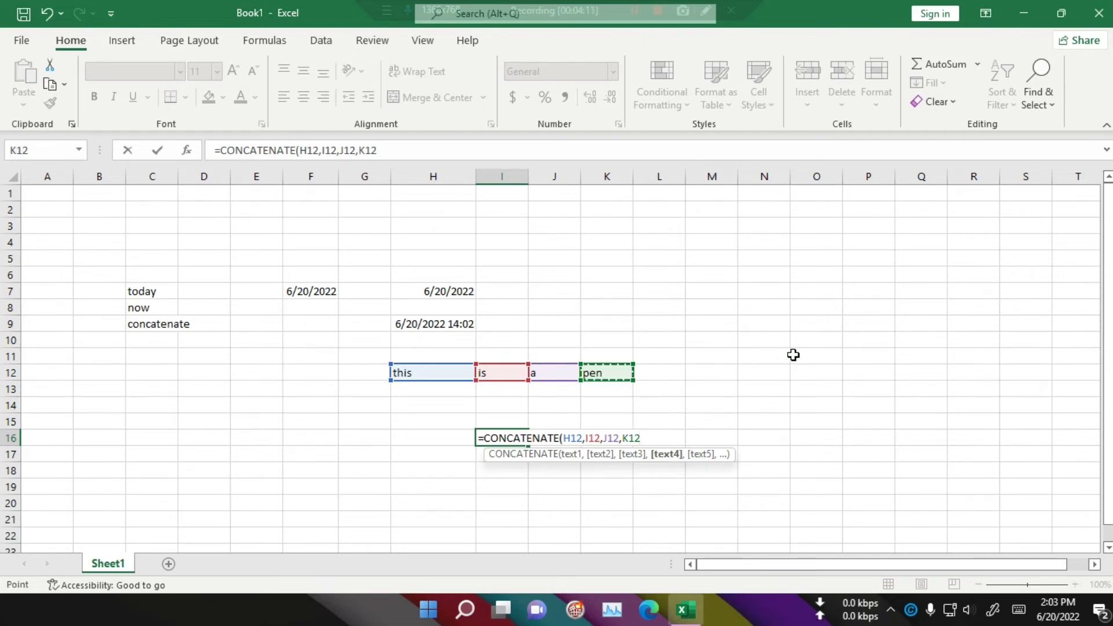
pyautogui.write(')')
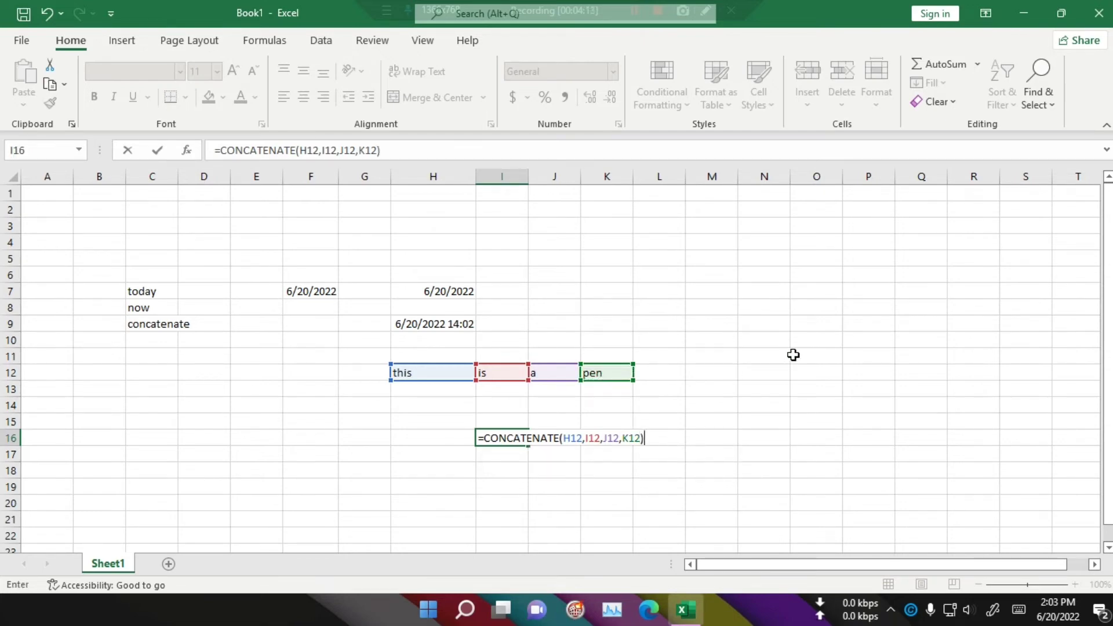
pyautogui.press('Return')
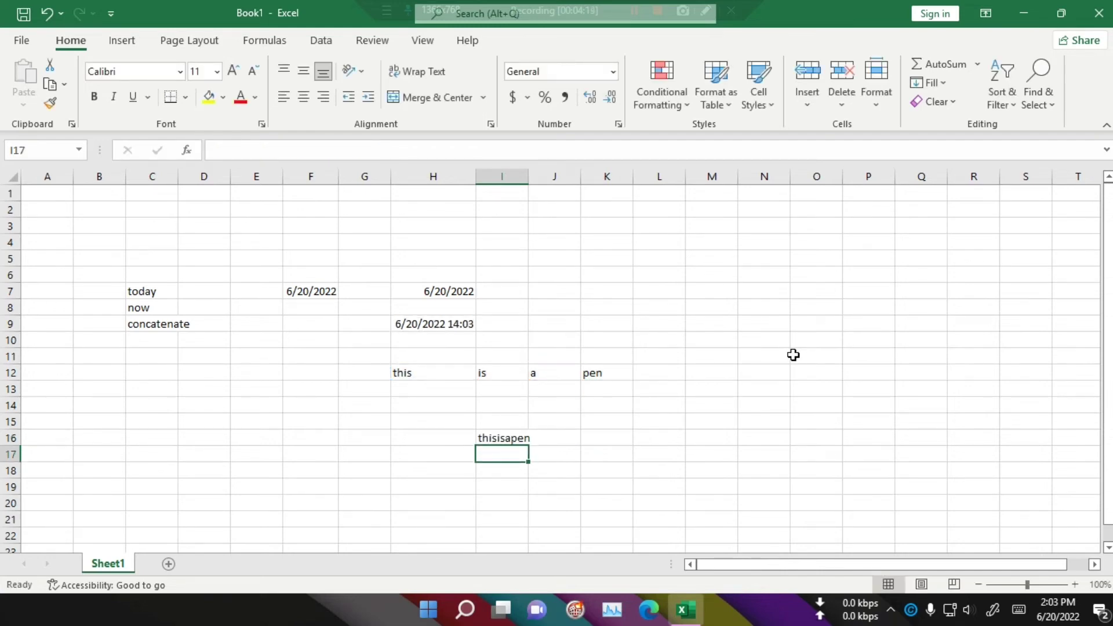
# Step: Edit the I16 formula to put a space after each comma between the references
pyautogui.click(608, 485)
pyautogui.click(509, 441)
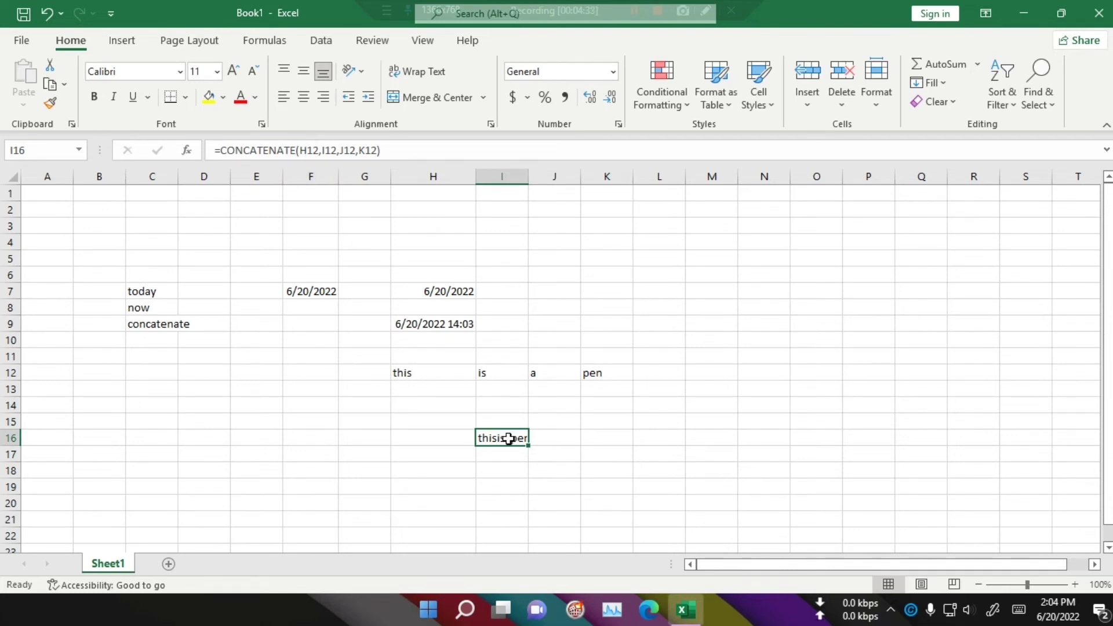
pyautogui.doubleClick(509, 439)
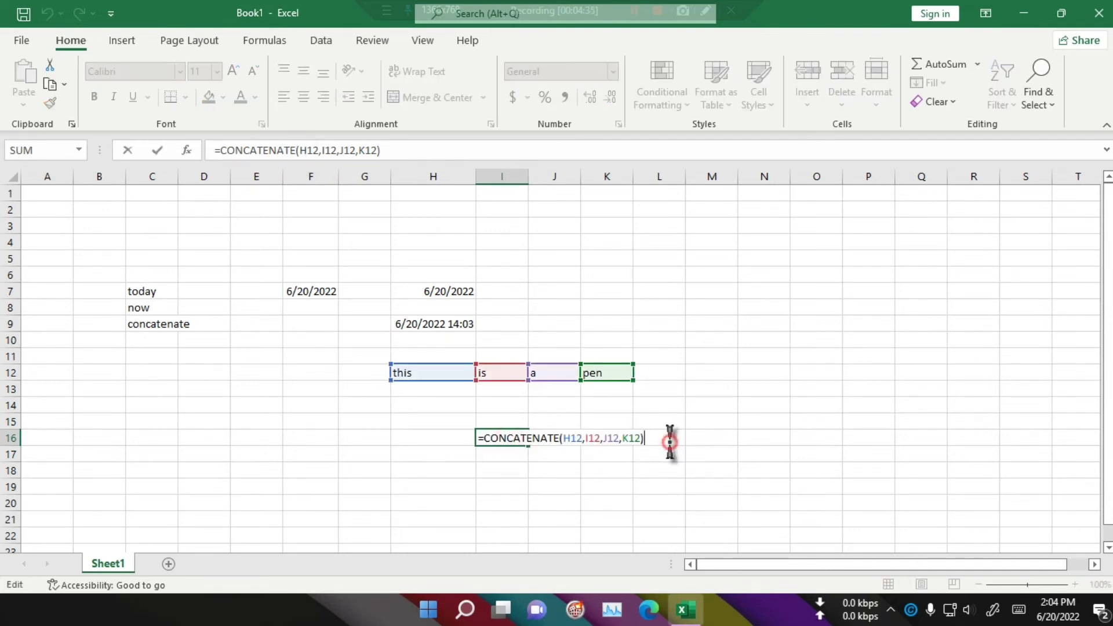
pyautogui.press('Return')
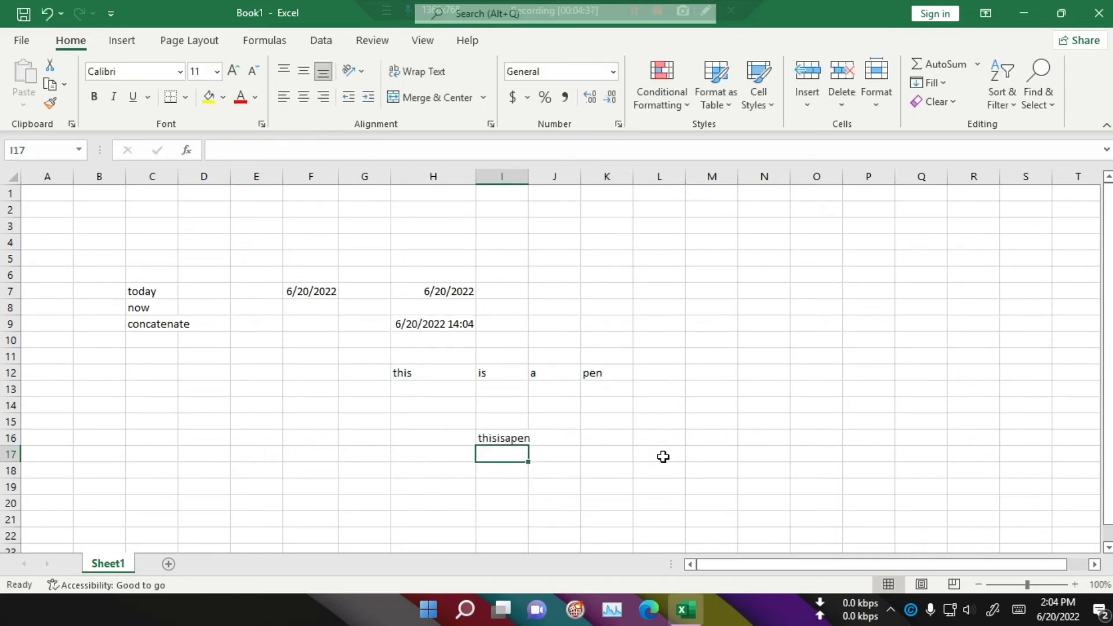
pyautogui.click(500, 438)
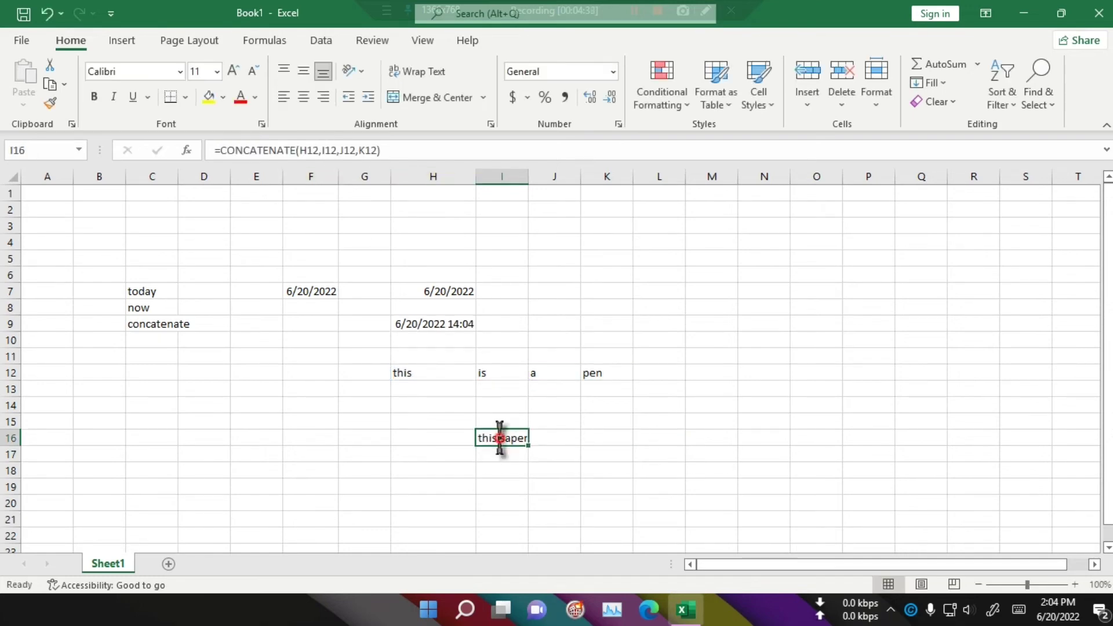
pyautogui.doubleClick(500, 438)
pyautogui.click(321, 150)
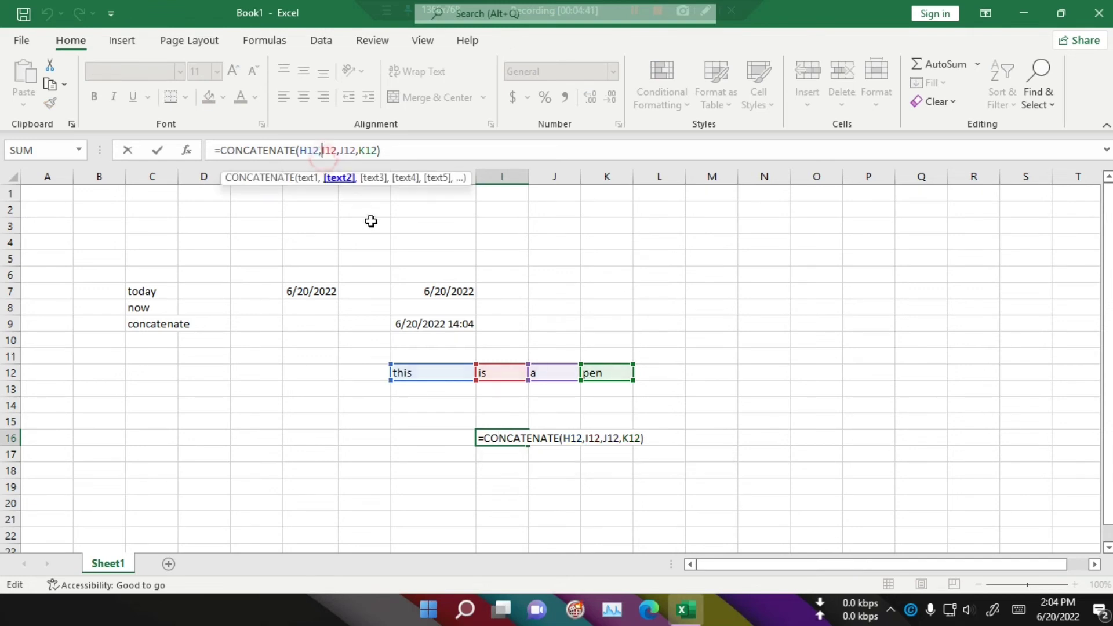
pyautogui.press('Right')
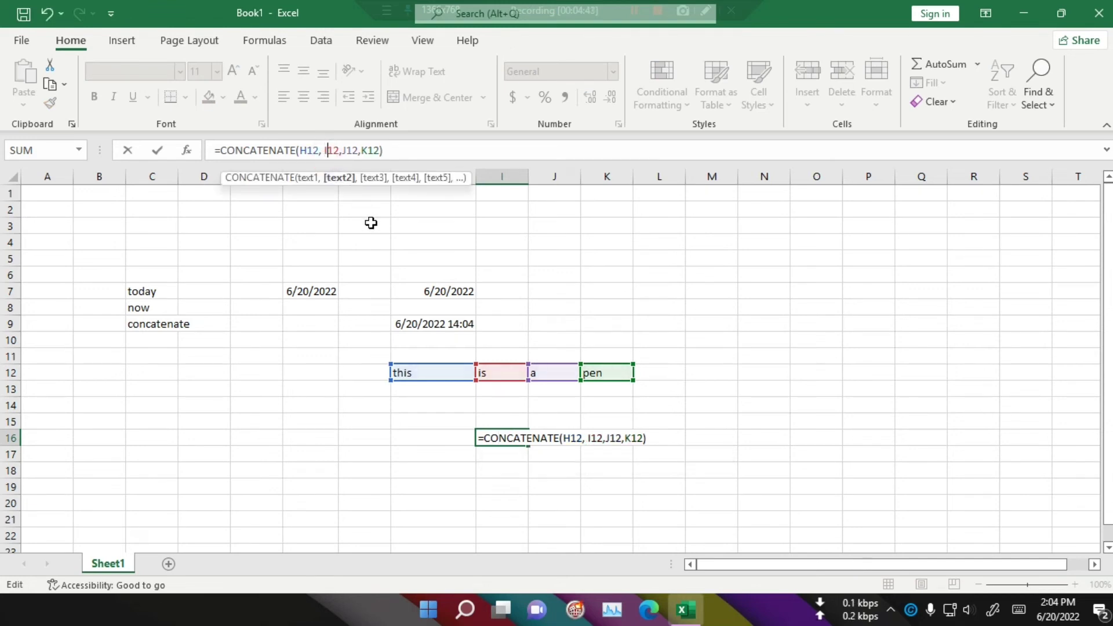
pyautogui.press('Right')
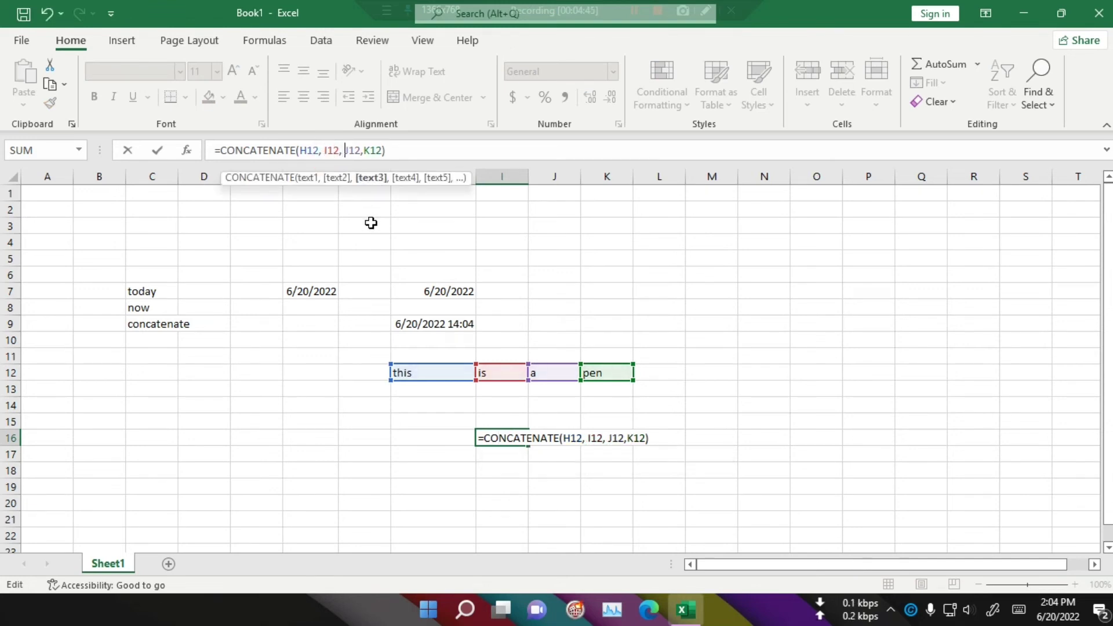
pyautogui.press('Right')
pyautogui.press('Return')
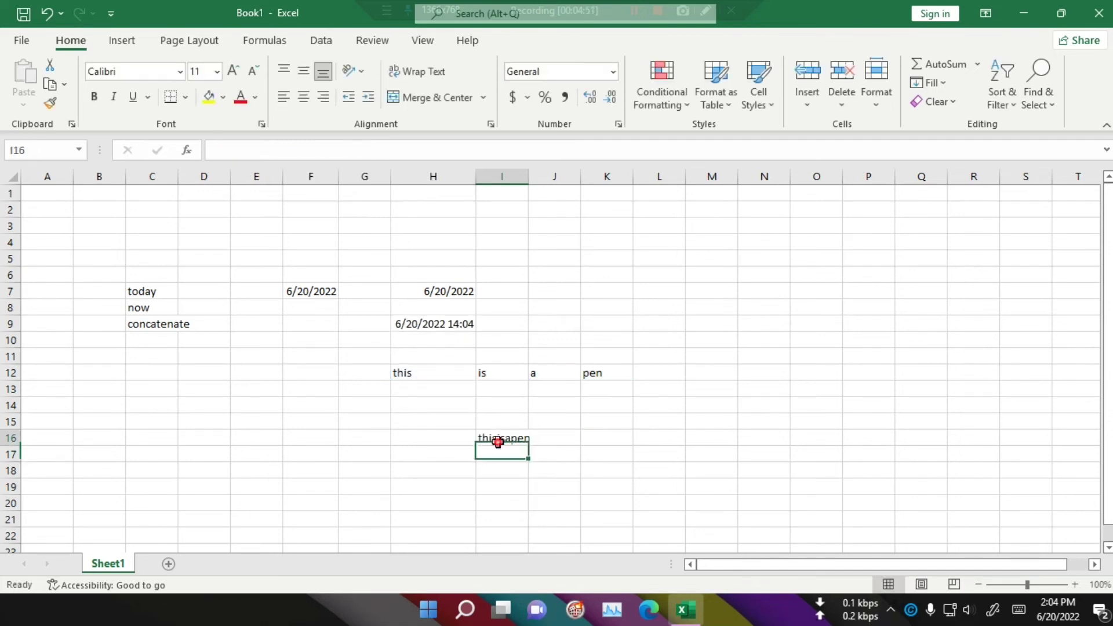
# Step: Insert " " space arguments after H12 and after I12 in the I16 formula
pyautogui.click(499, 438)
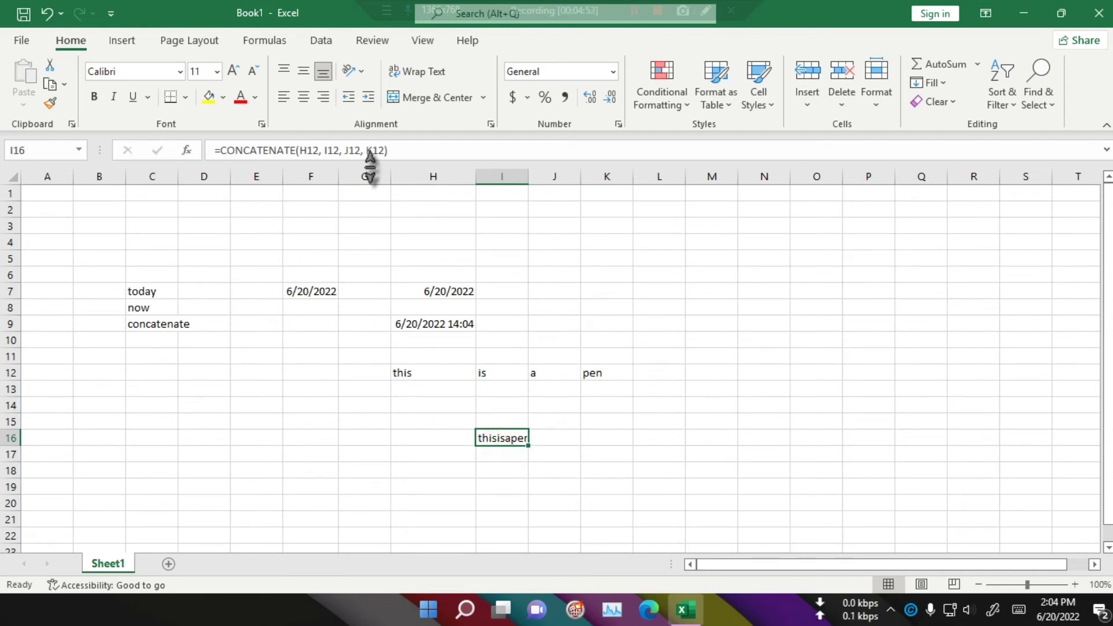
pyautogui.click(322, 151)
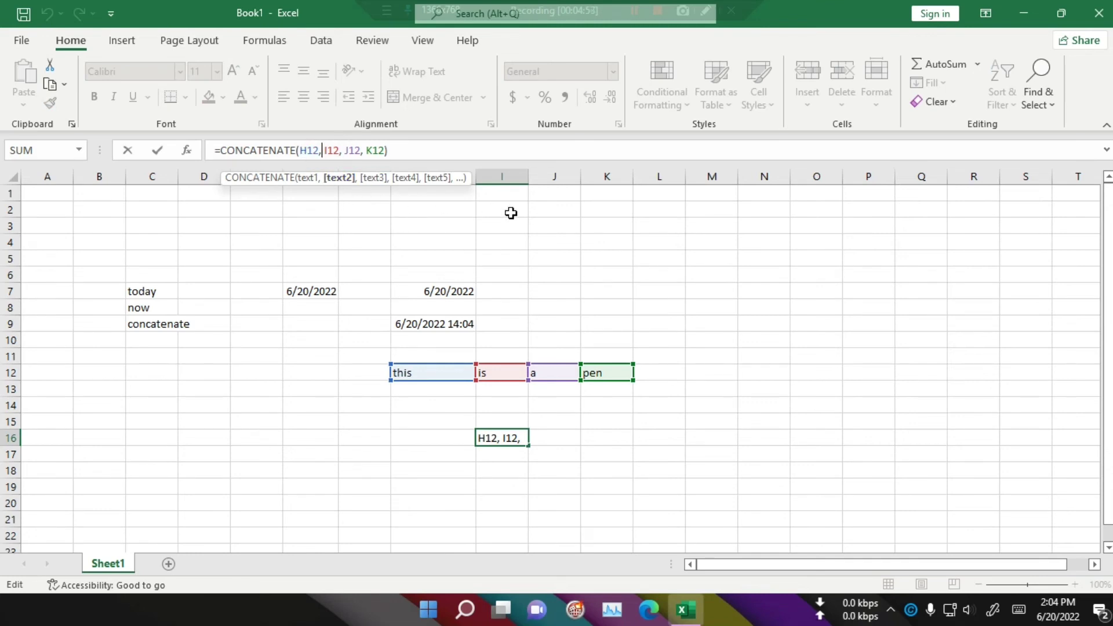
pyautogui.write('"')
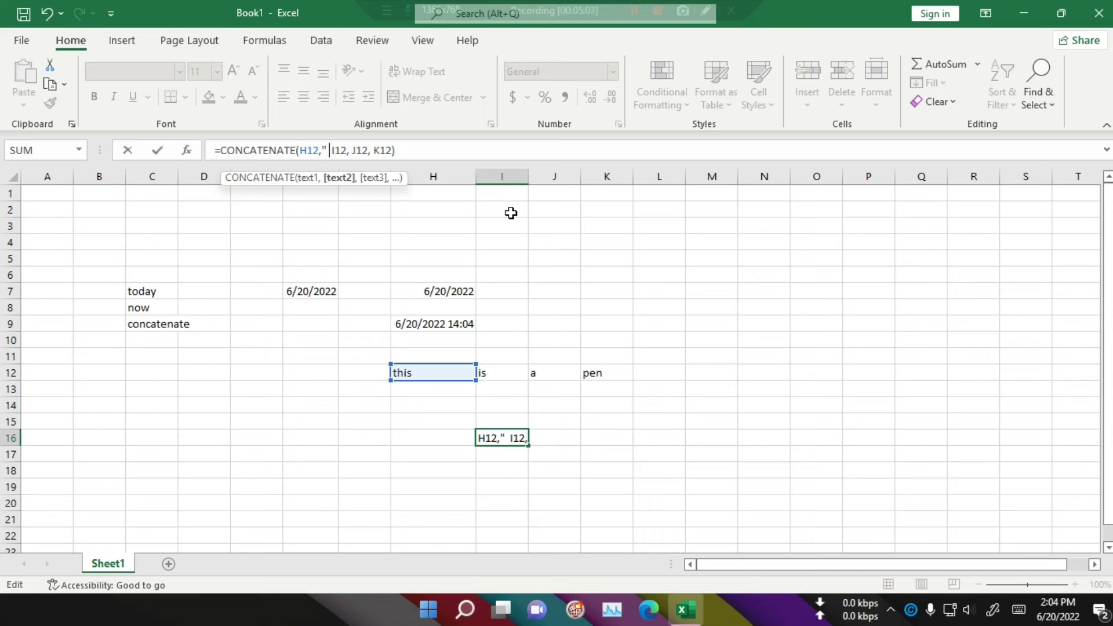
pyautogui.write(' "')
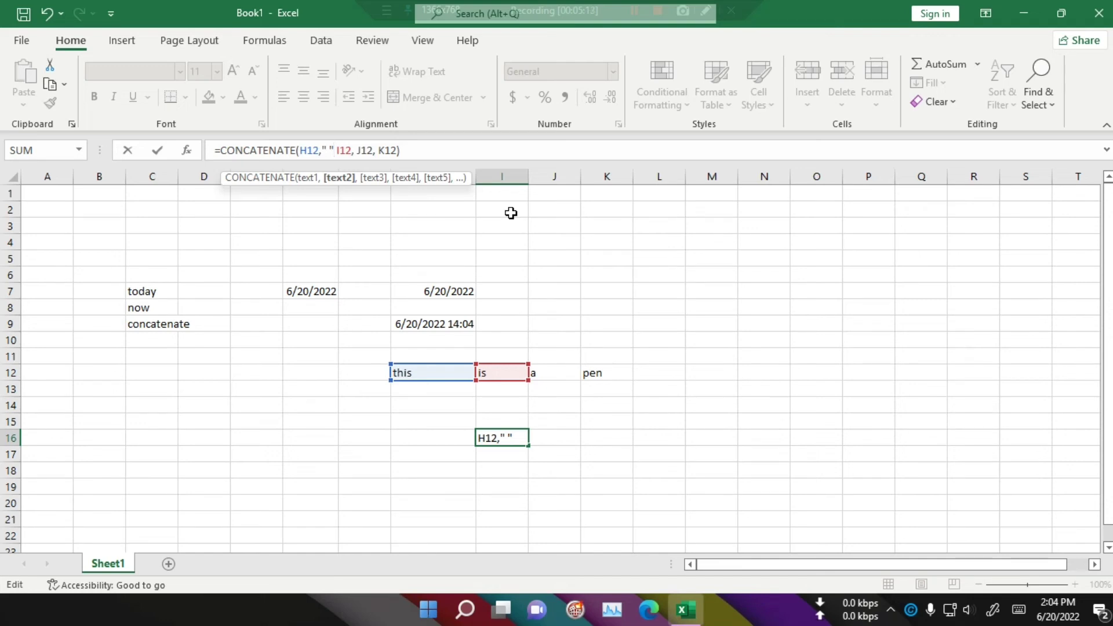
pyautogui.write(',')
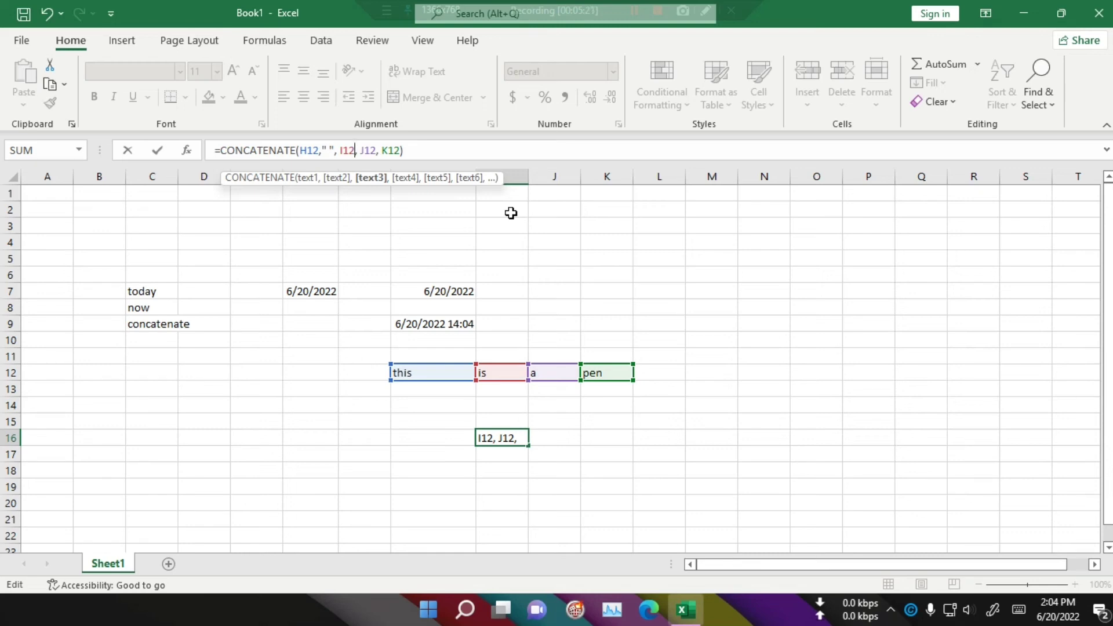
pyautogui.press('Right')
pyautogui.write('"')
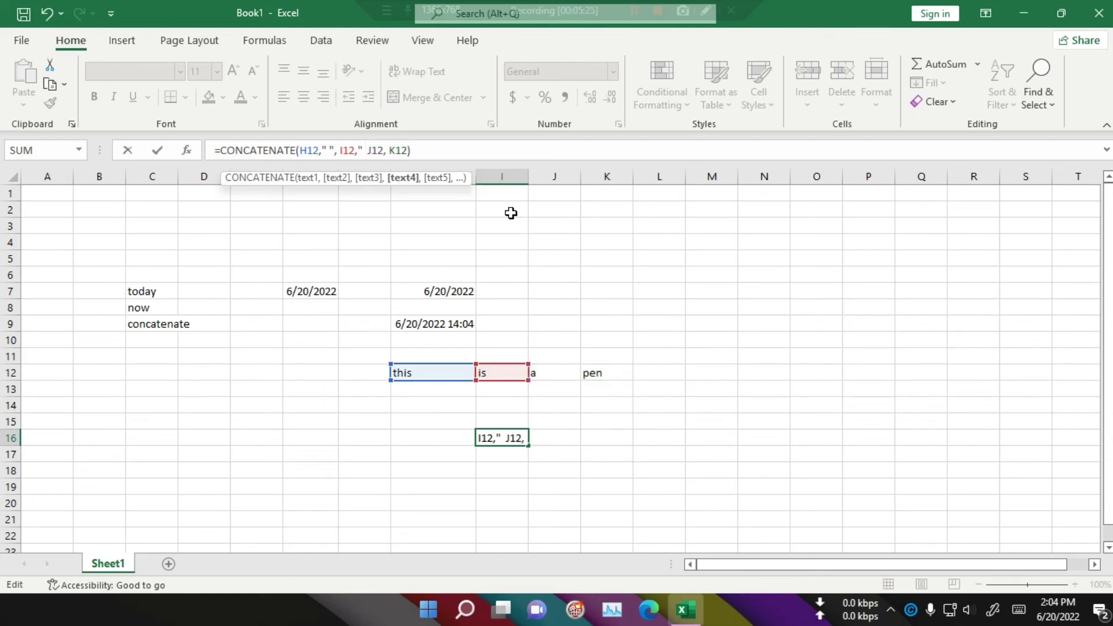
pyautogui.write(' " ')
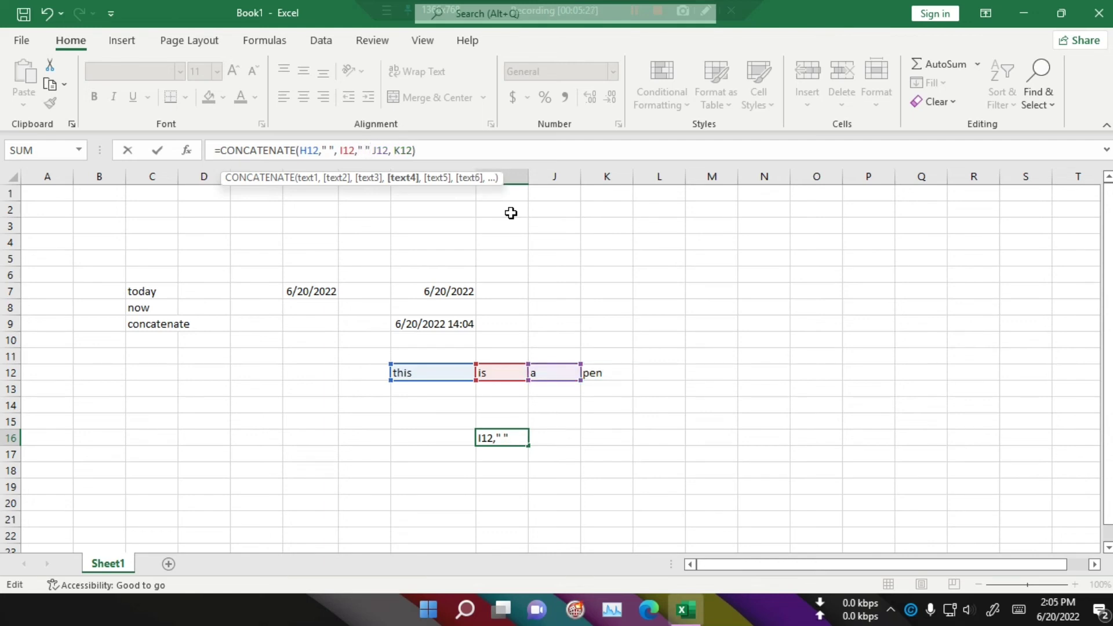
pyautogui.write(',')
# Step: Insert a " " space argument after J12 in the I16 formula and confirm it
pyautogui.press('Right')
pyautogui.press('Right')
pyautogui.press('Right')
pyautogui.press('Right')
pyautogui.press('Right')
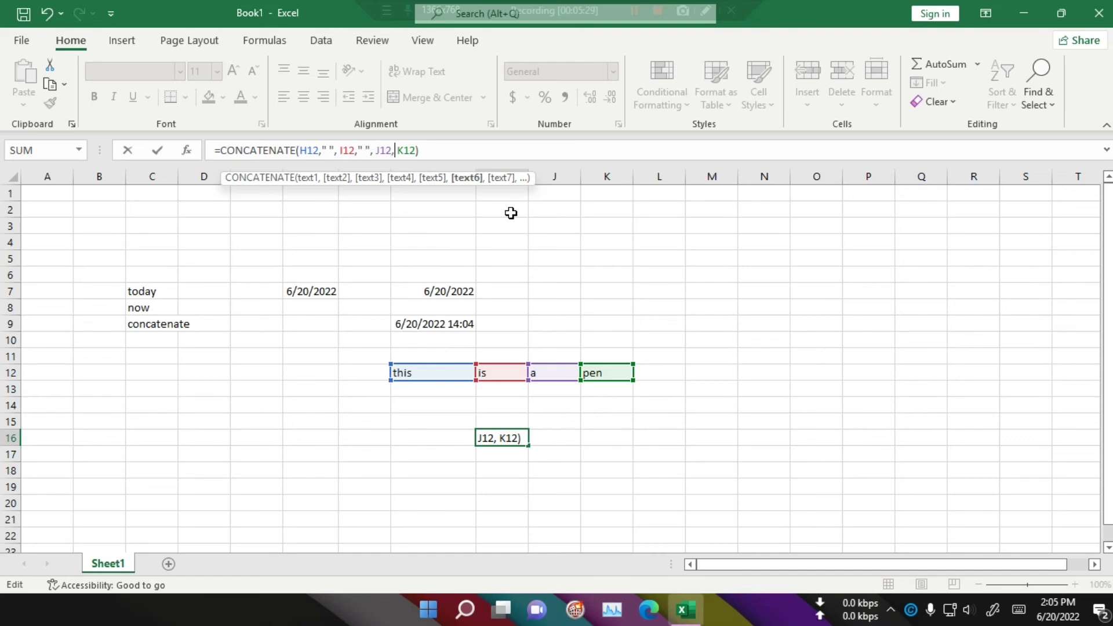
pyautogui.write('" ')
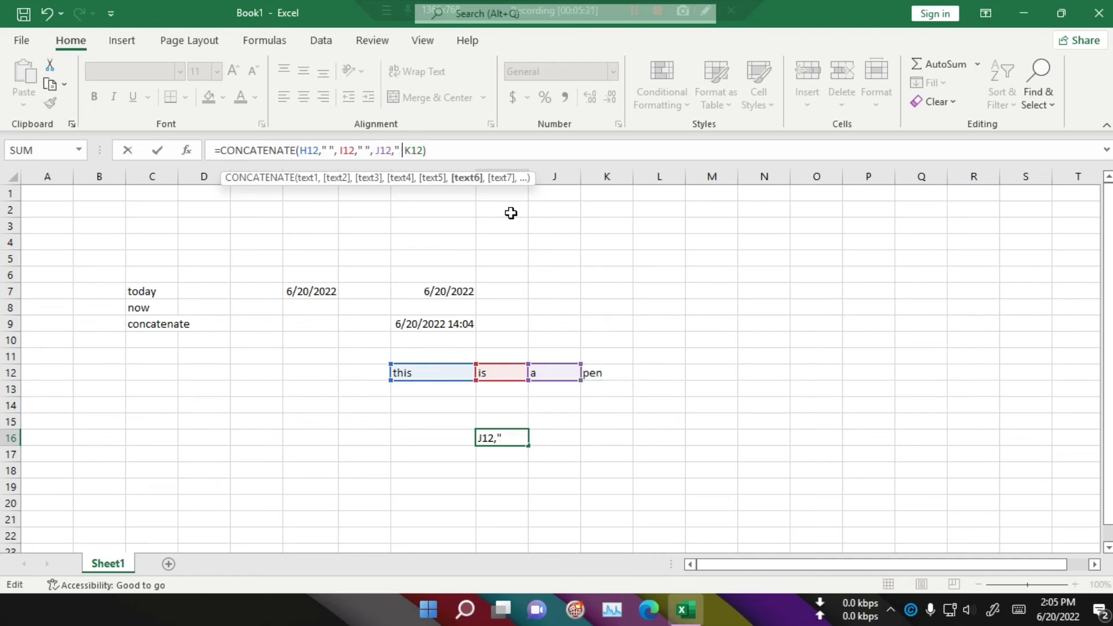
pyautogui.write('"')
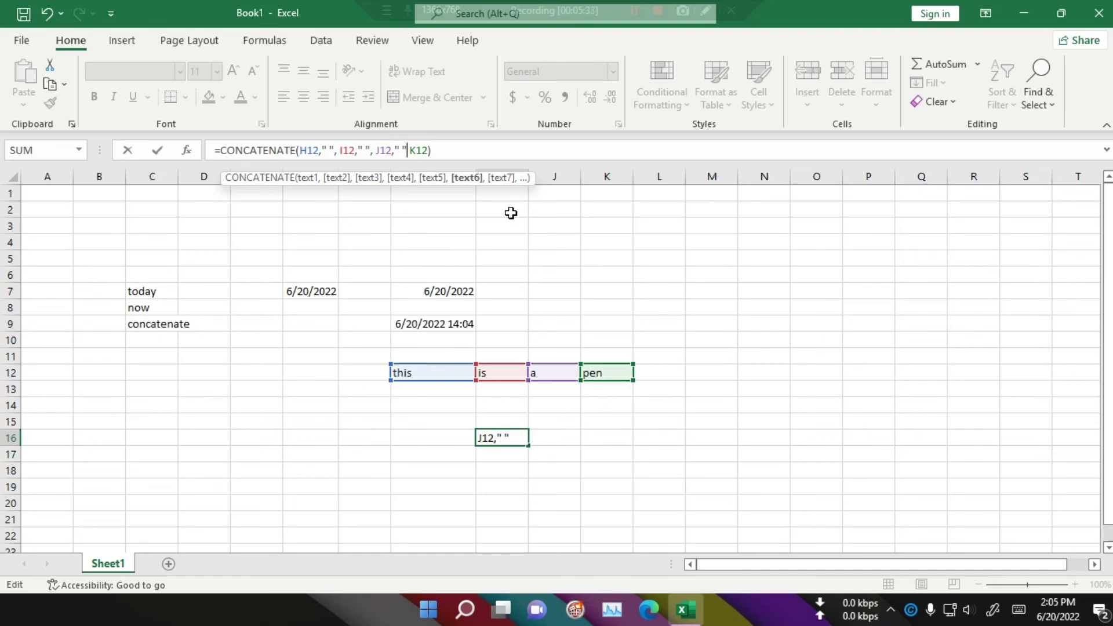
pyautogui.write(',')
pyautogui.press('Right')
pyautogui.press('Right')
pyautogui.press('Right')
pyautogui.press('Right')
pyautogui.press('Right')
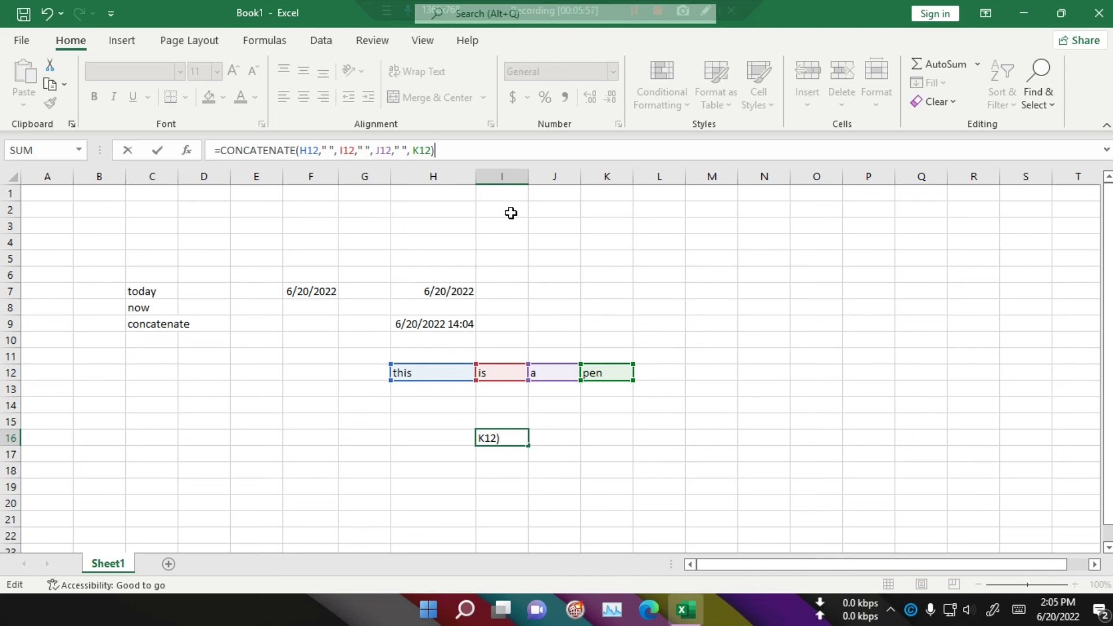
pyautogui.press('Return')
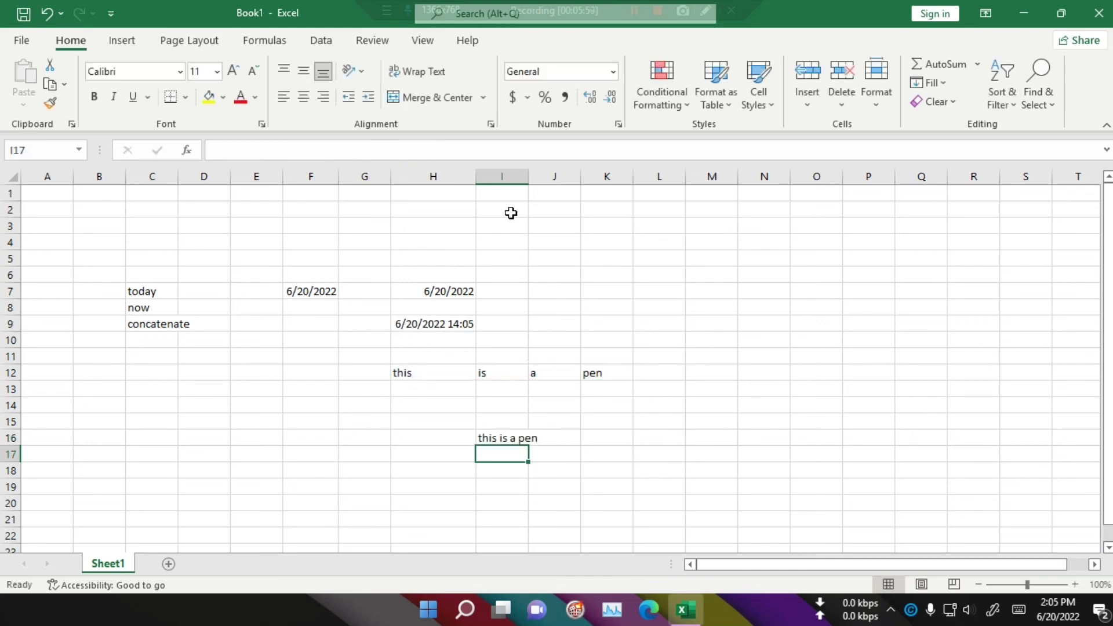
# Step: Widen column I slightly so the joined sentence fits
pyautogui.click(510, 438)
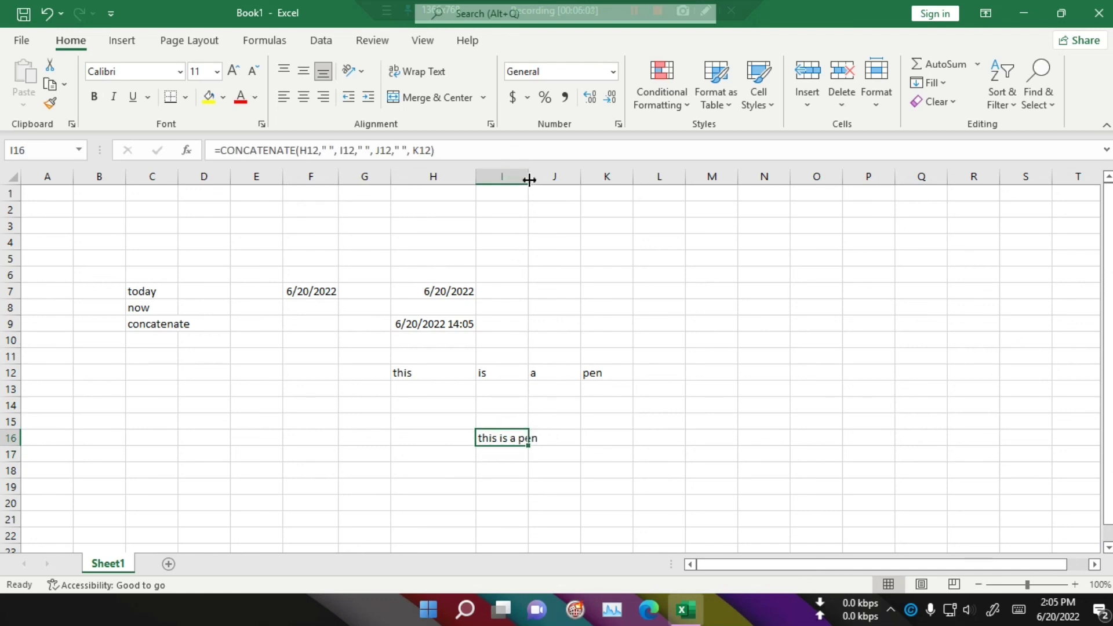
pyautogui.moveTo(529, 180); pyautogui.dragTo(544, 174)
pyautogui.click(532, 502)
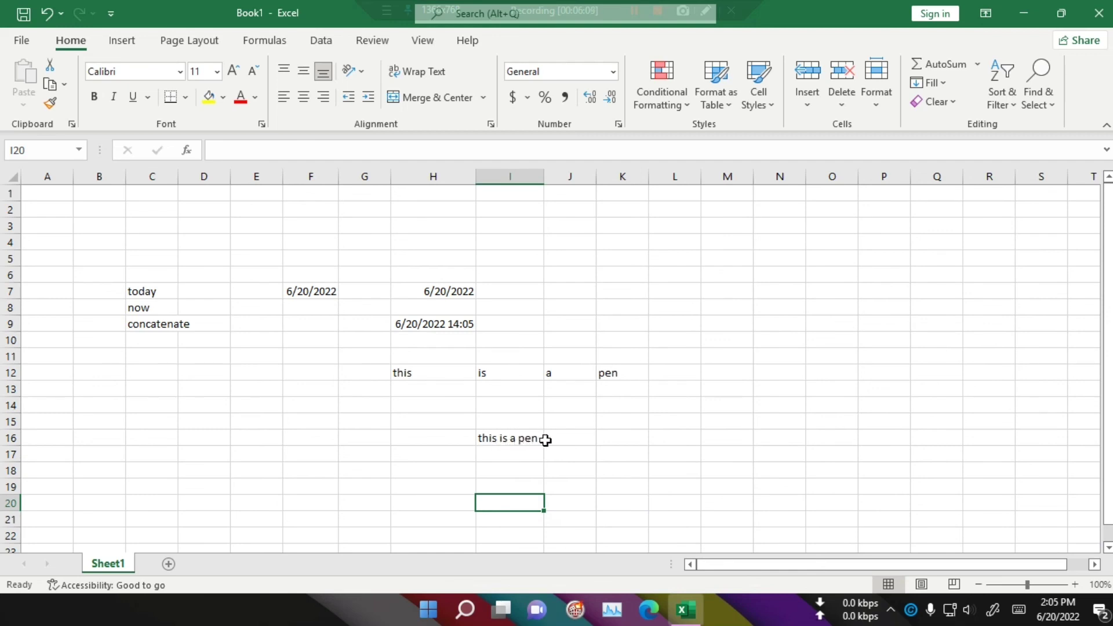
pyautogui.click(644, 469)
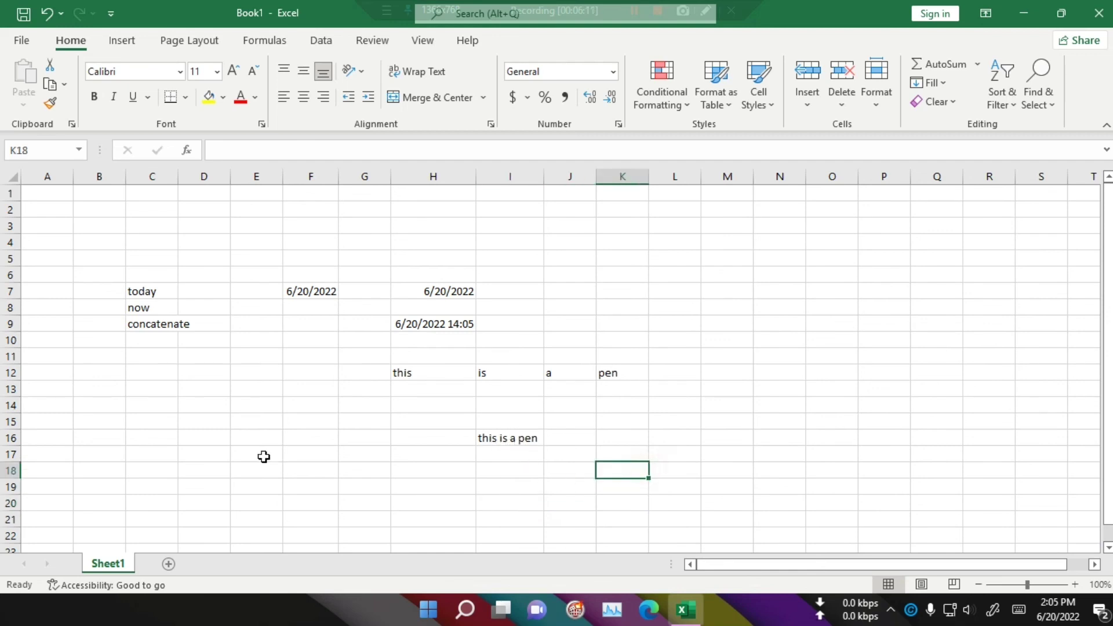
pyautogui.click(504, 438)
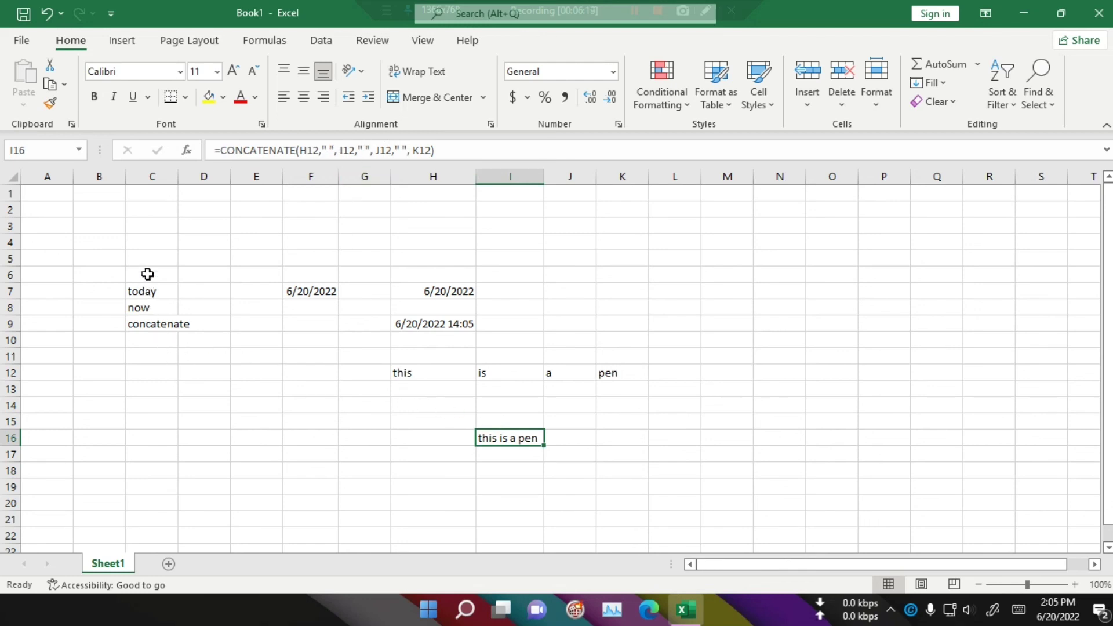
pyautogui.moveTo(147, 274); pyautogui.dragTo(174, 374)
pyautogui.click(235, 386)
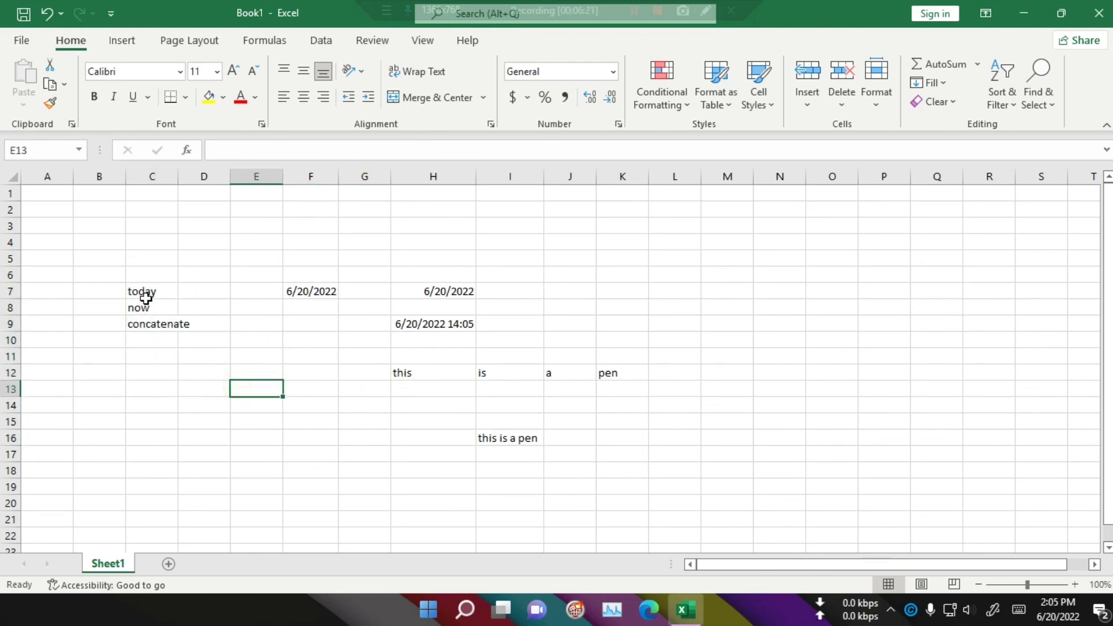